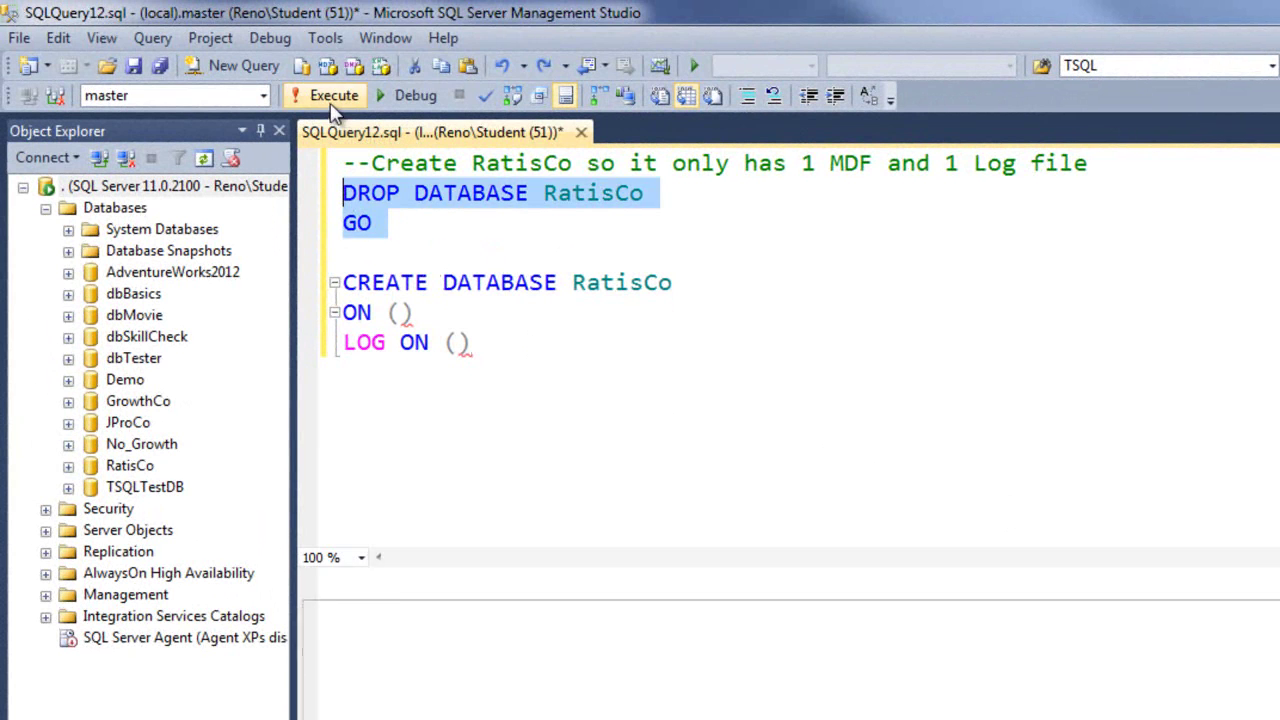
# Name the data file RatisCo_Data1 inside the ON clause of the CREATE DATABASE RatisCo statement.
pyautogui.click(400, 314)
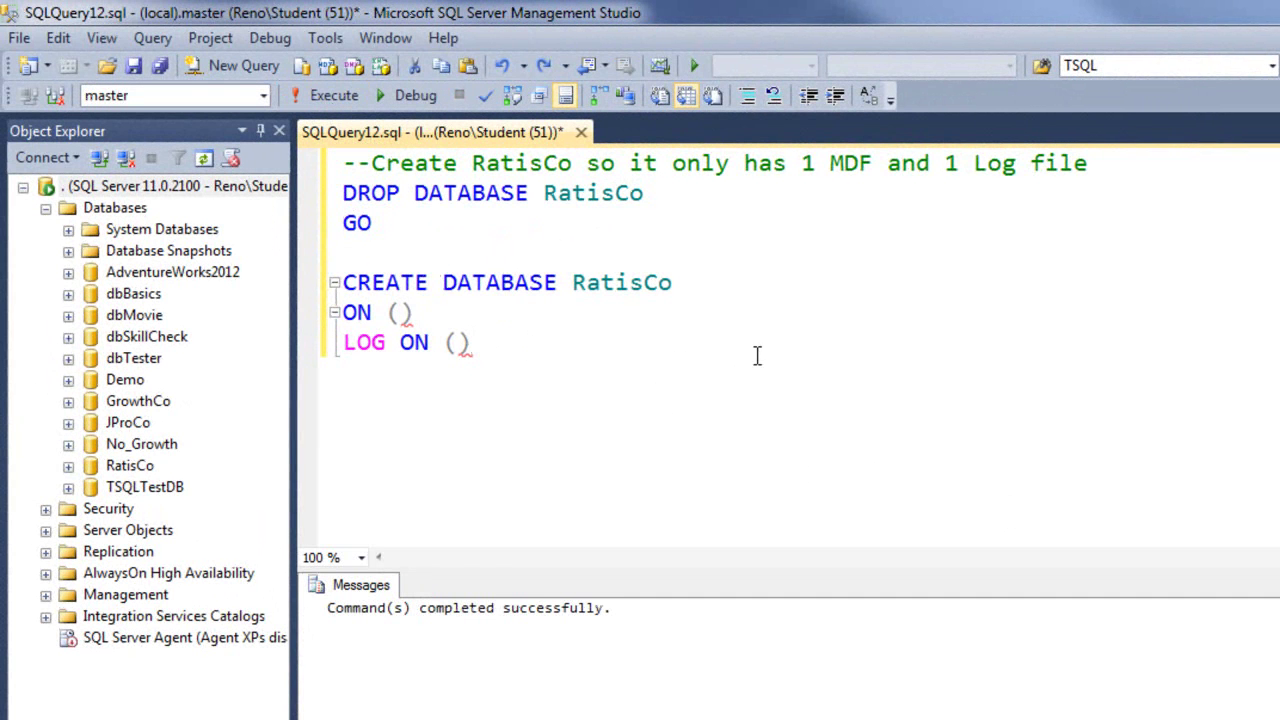
pyautogui.press('Tab')
pyautogui.write('NAME =')
pyautogui.write(' RatisCo_Data1')
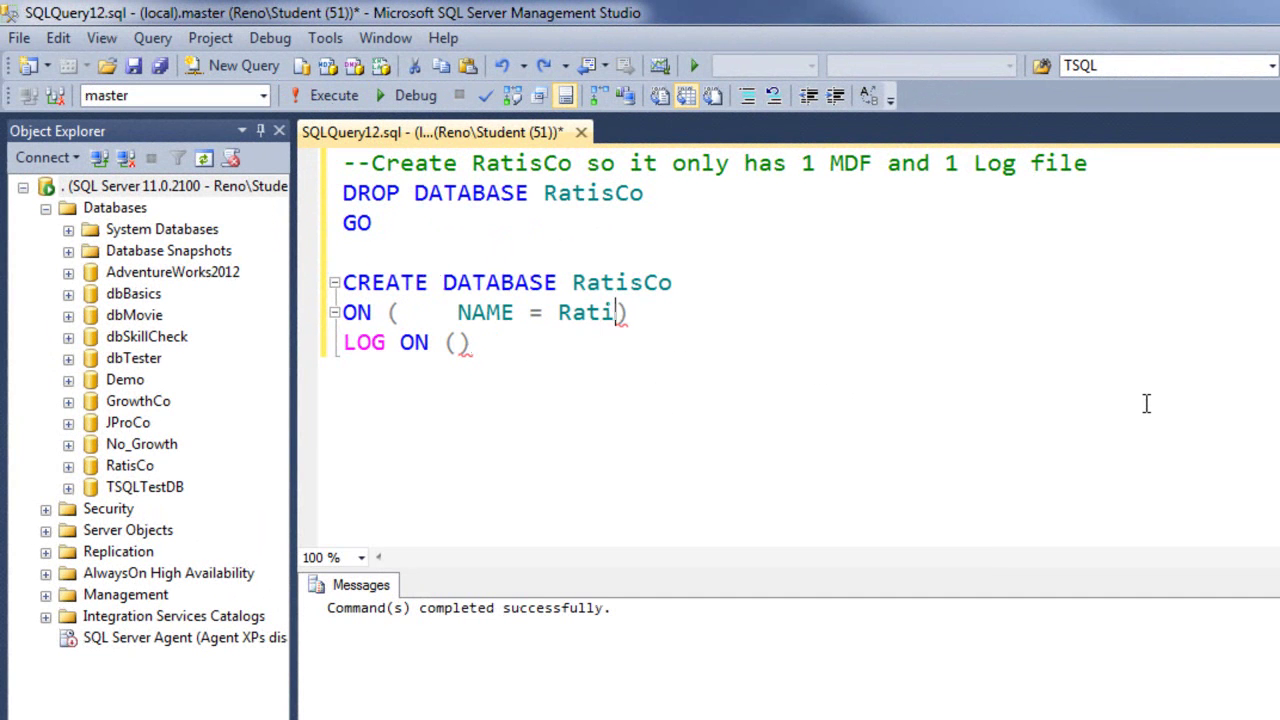
pyautogui.write(',')
pyautogui.press('Return')
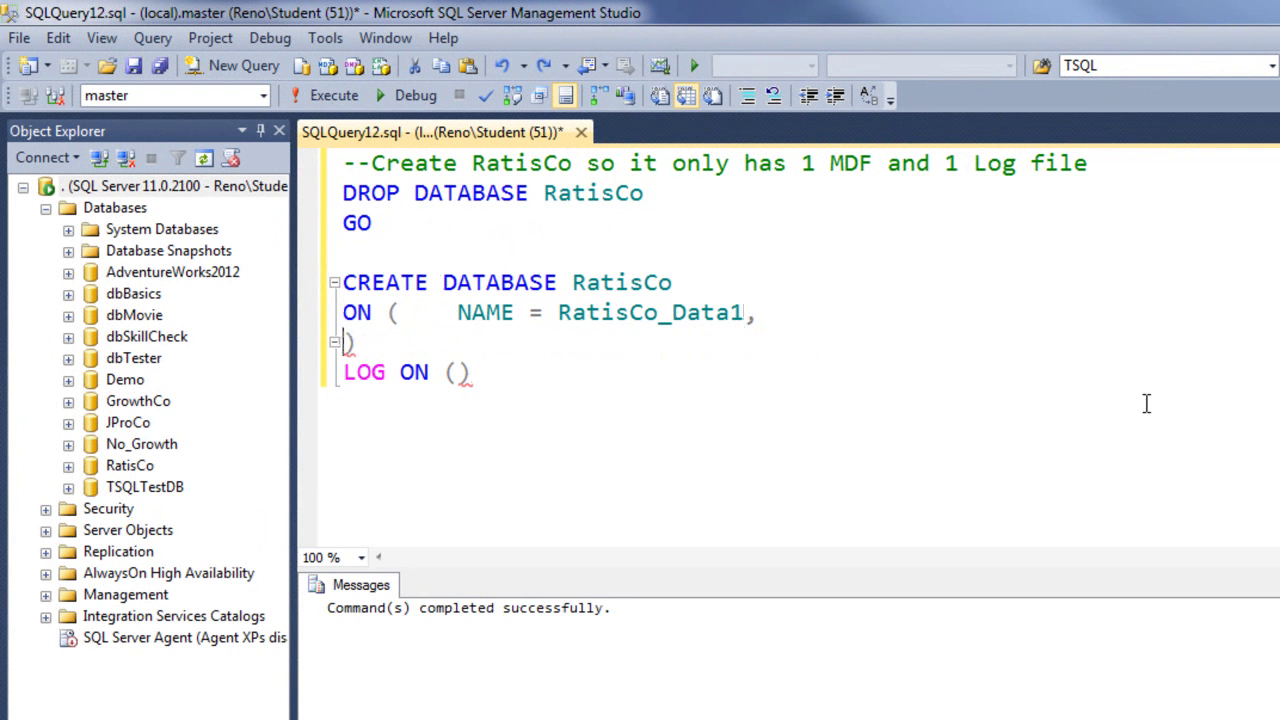
# Add the data file's FILENAME as 'C:\C_SQL\RatisCo_Data1.mdf' within the ON clause.
pyautogui.press('Tab')
pyautogui.write('FILENAM')
pyautogui.write("E = ''")
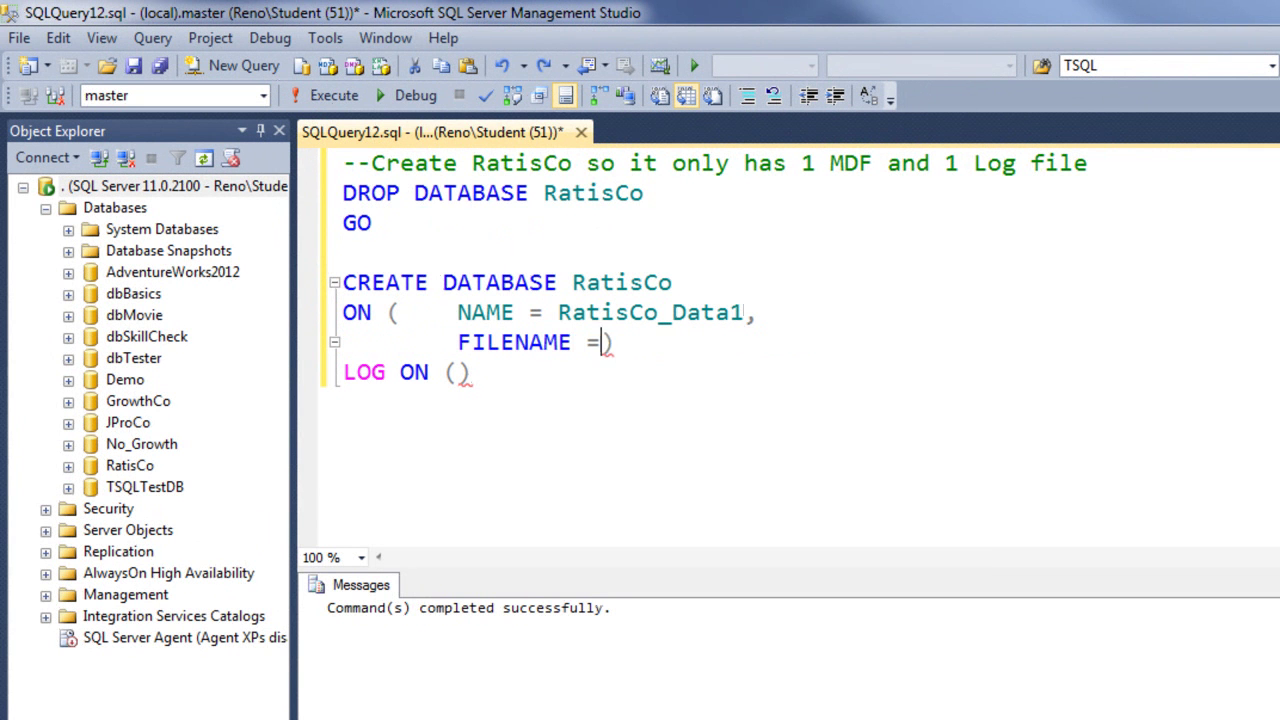
pyautogui.press('Left')
pyautogui.write('C:\\C_SQL\\RatisCo_Data1.mdf')
pyautogui.press('End')
# Define the log file in the LOG ON clause with NAME RatisCo_LOG and FILENAME 'C:\E_SQL\RatisCo_Log.ldf'.
pyautogui.click(457, 372)
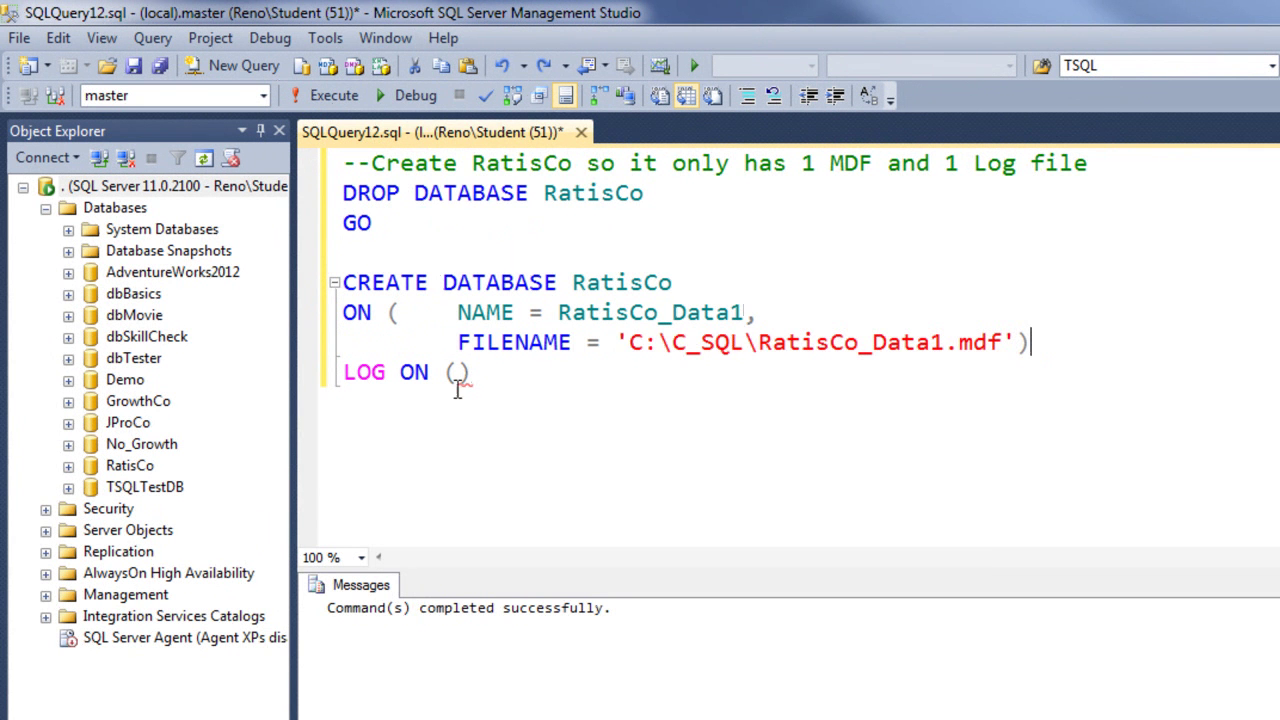
pyautogui.write('NAME = ')
pyautogui.write('RatisCo_LOG,')
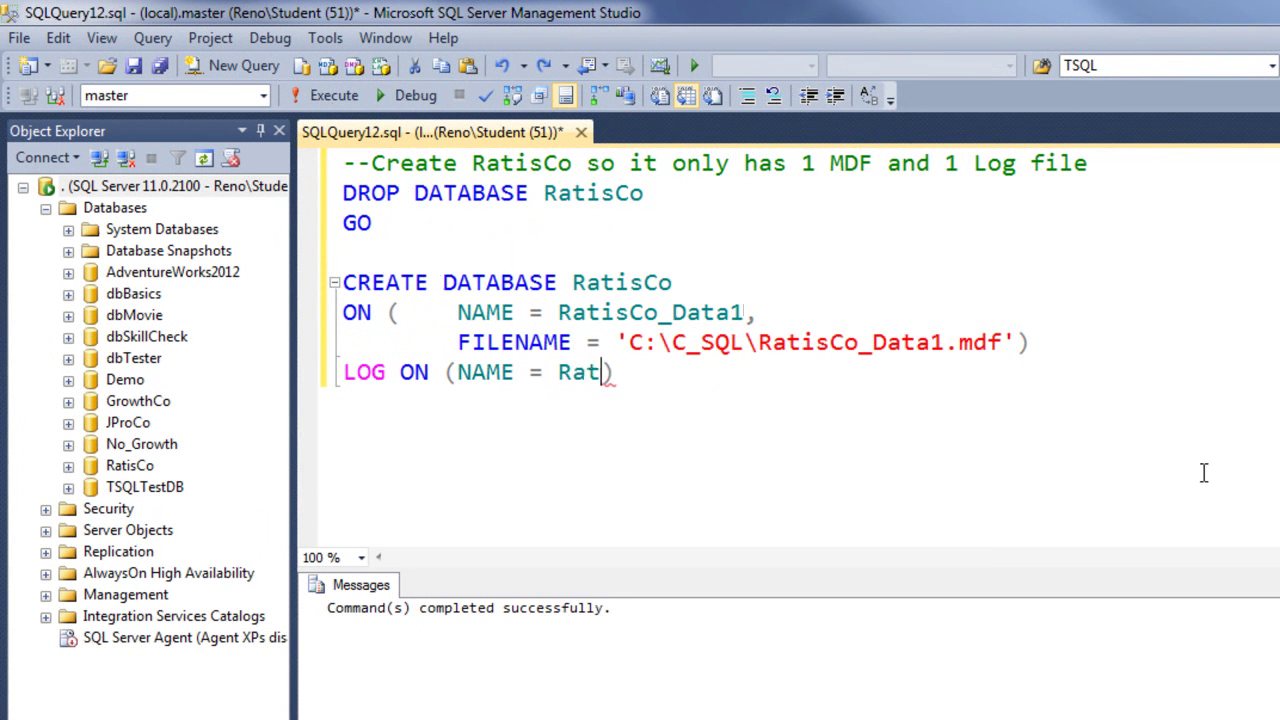
pyautogui.press('Return')
pyautogui.press('Tab')
pyautogui.press('Tab')
pyautogui.write('FILENAME =')
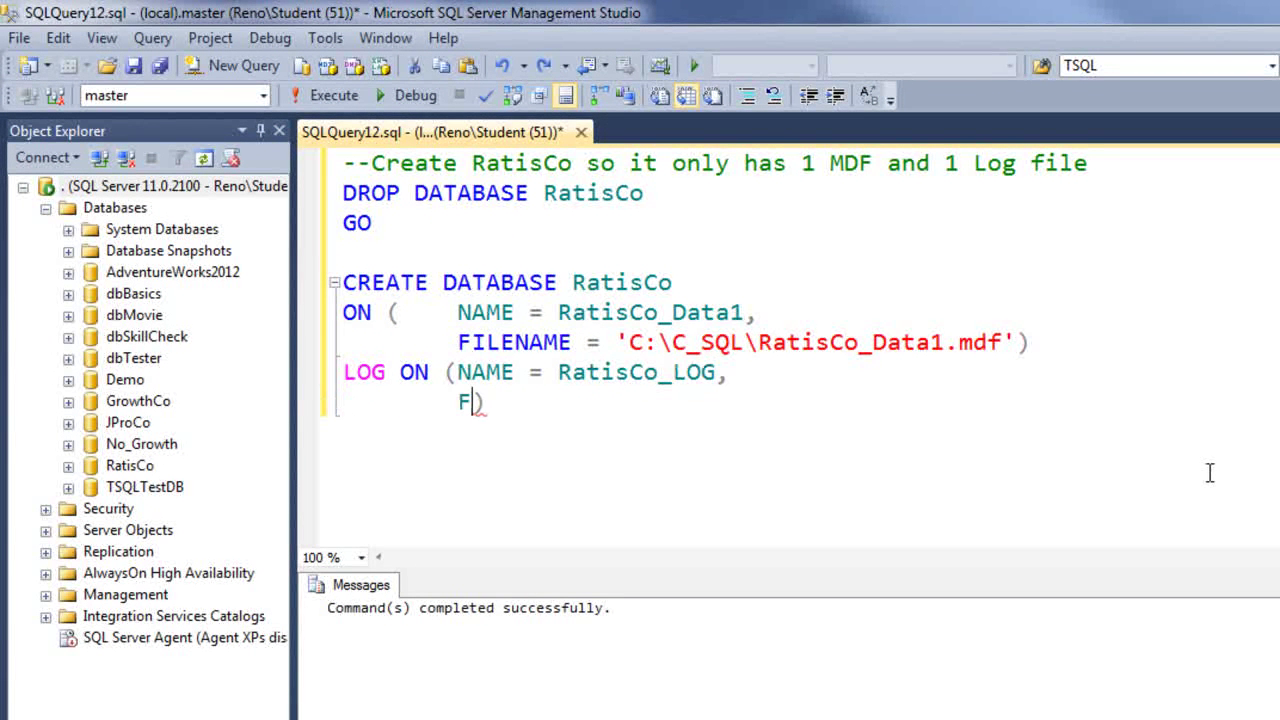
pyautogui.write(" 'C:\\E_SQL\\RatisCo_Log.ldf'")
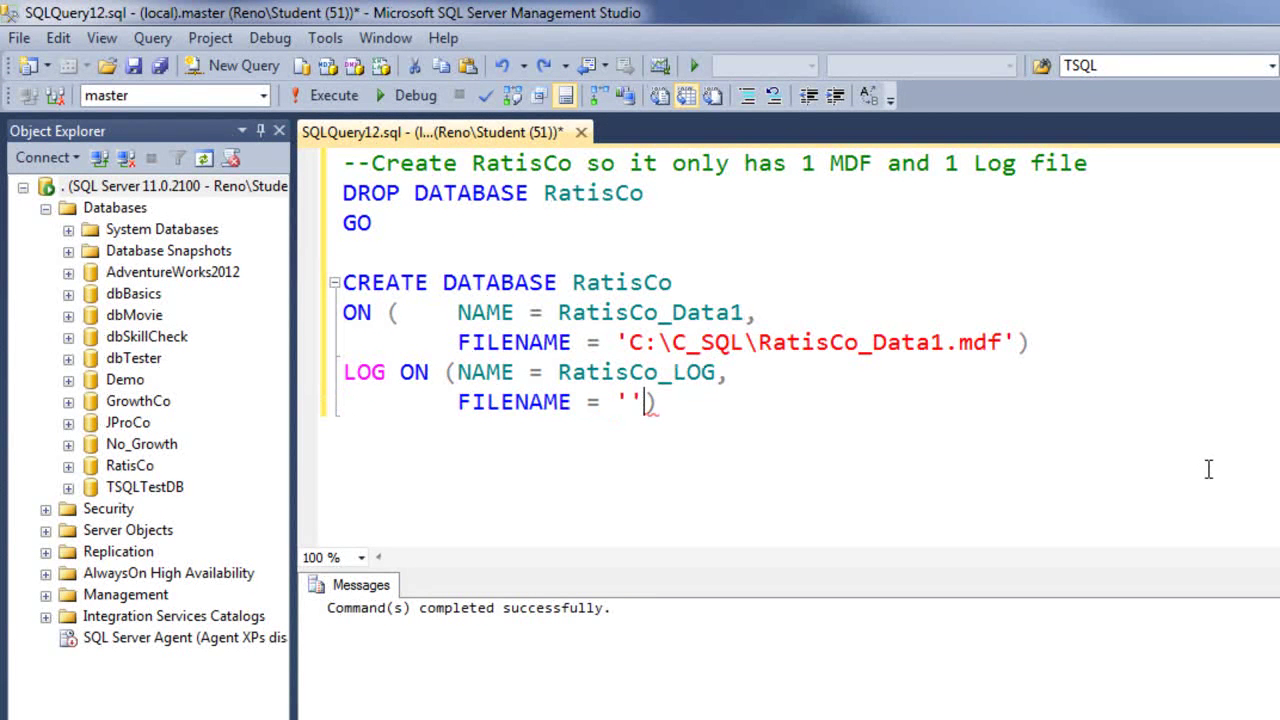
# End the CREATE DATABASE RatisCo statement with GO and execute only that batch.
pyautogui.press('End')
pyautogui.press('Return')
pyautogui.write('GO')
pyautogui.press('Return')
pyautogui.moveTo(386, 440); pyautogui.dragTo(268, 282)
pyautogui.click(305, 96)
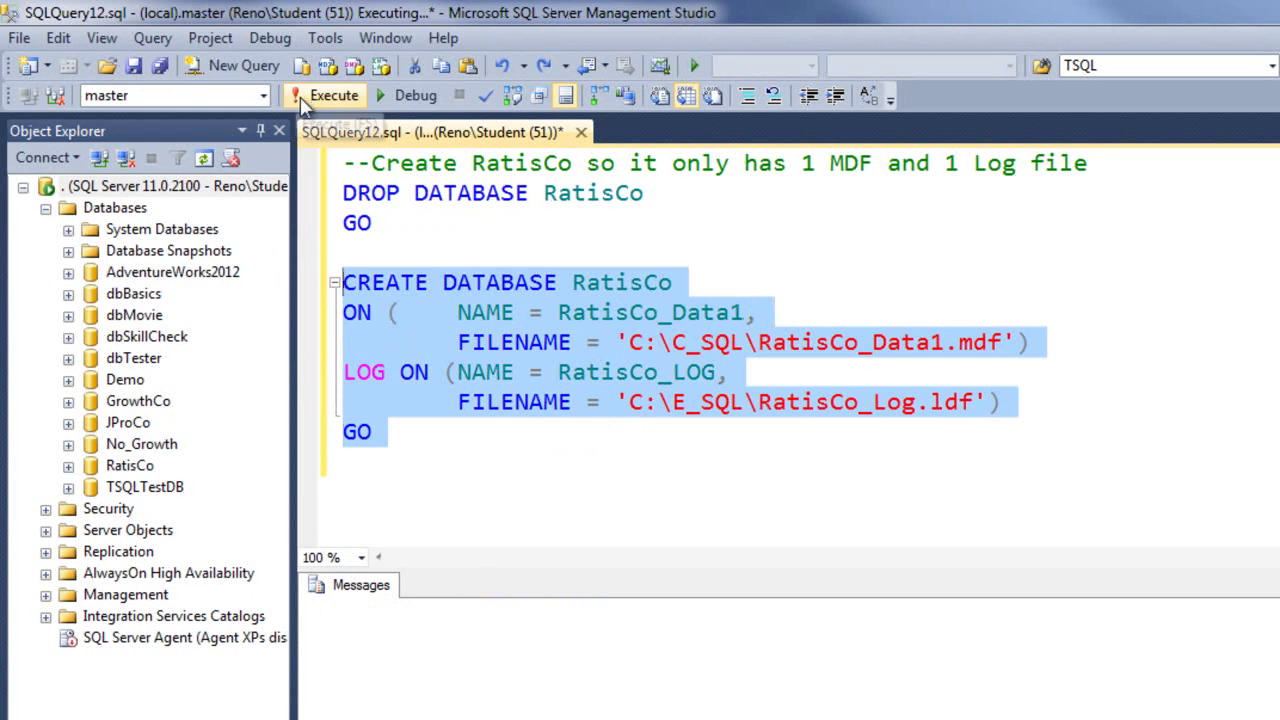
# Refresh the Databases list and examine the Filegroups and Files pages of RatisCo's database properties.
pyautogui.rightClick(118, 209)
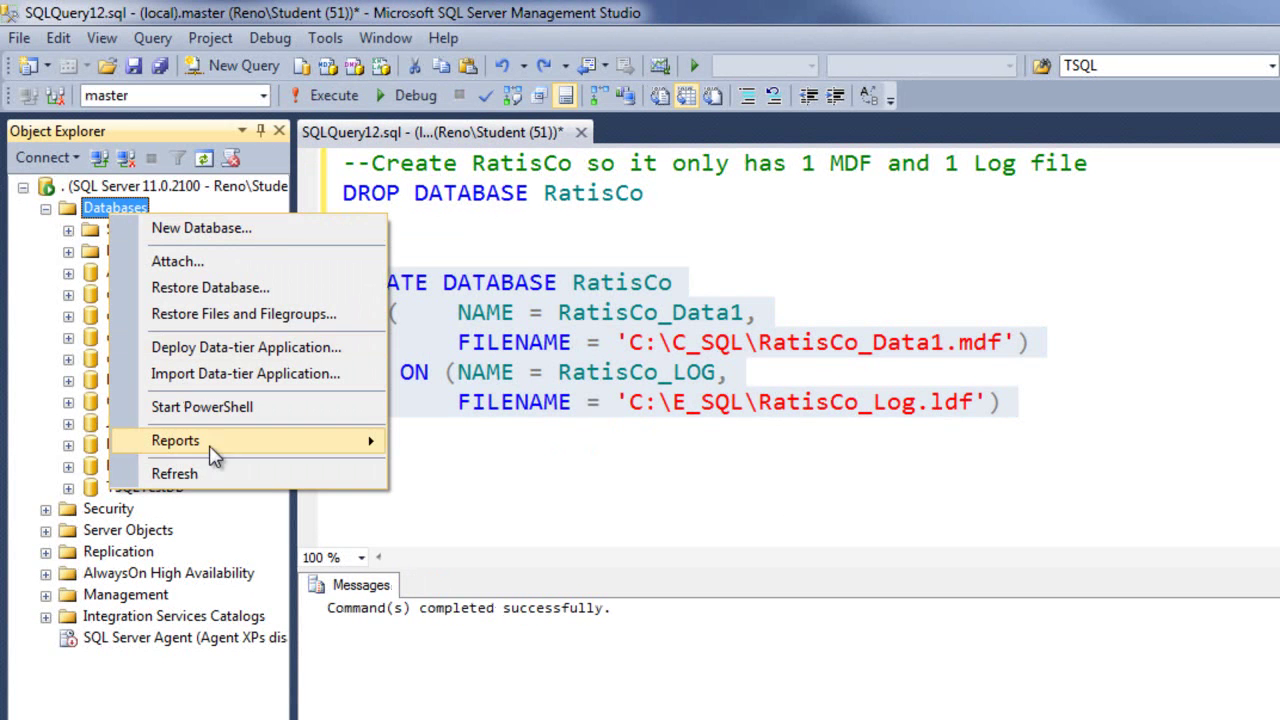
pyautogui.click(208, 472)
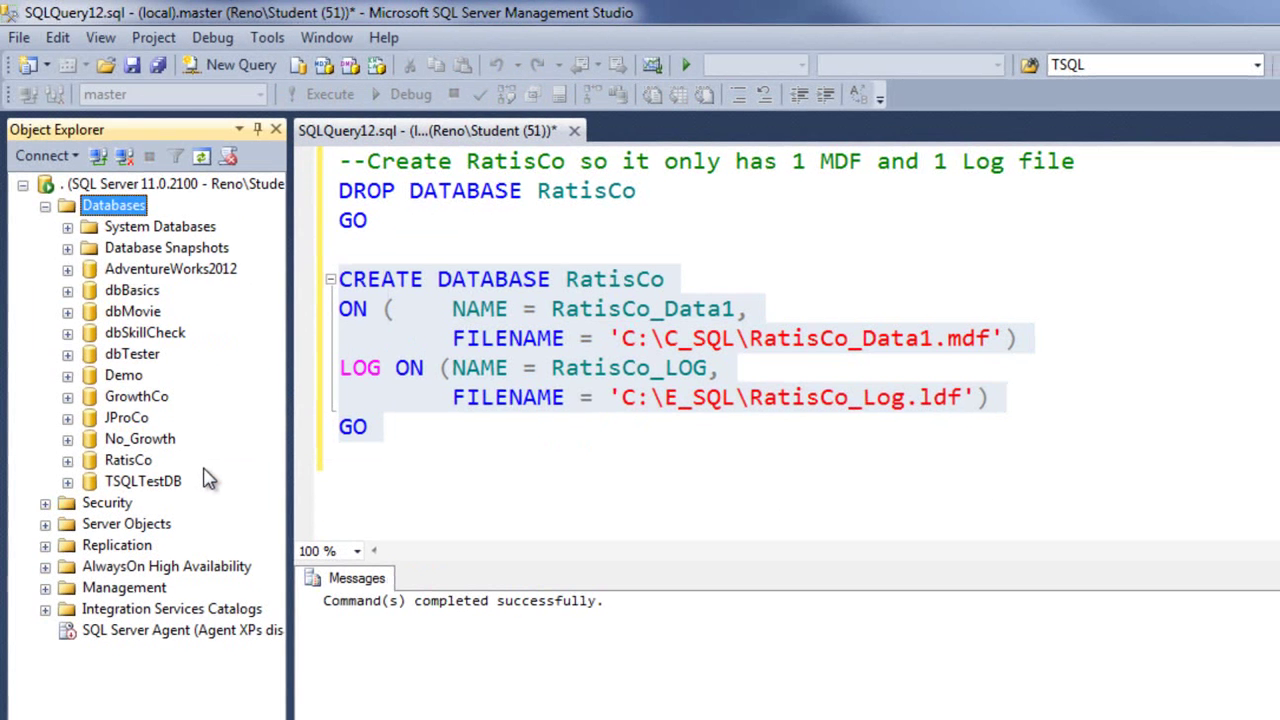
pyautogui.rightClick(128, 460)
pyautogui.click(140, 548)
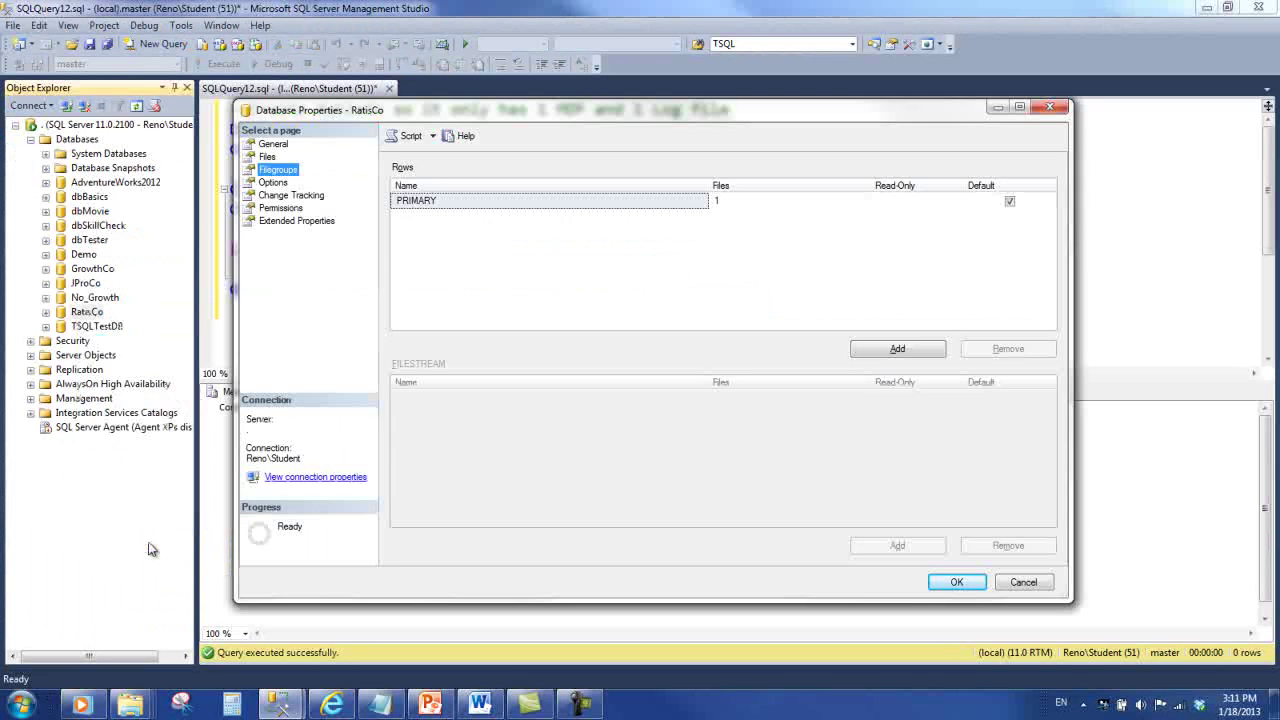
pyautogui.click(267, 159)
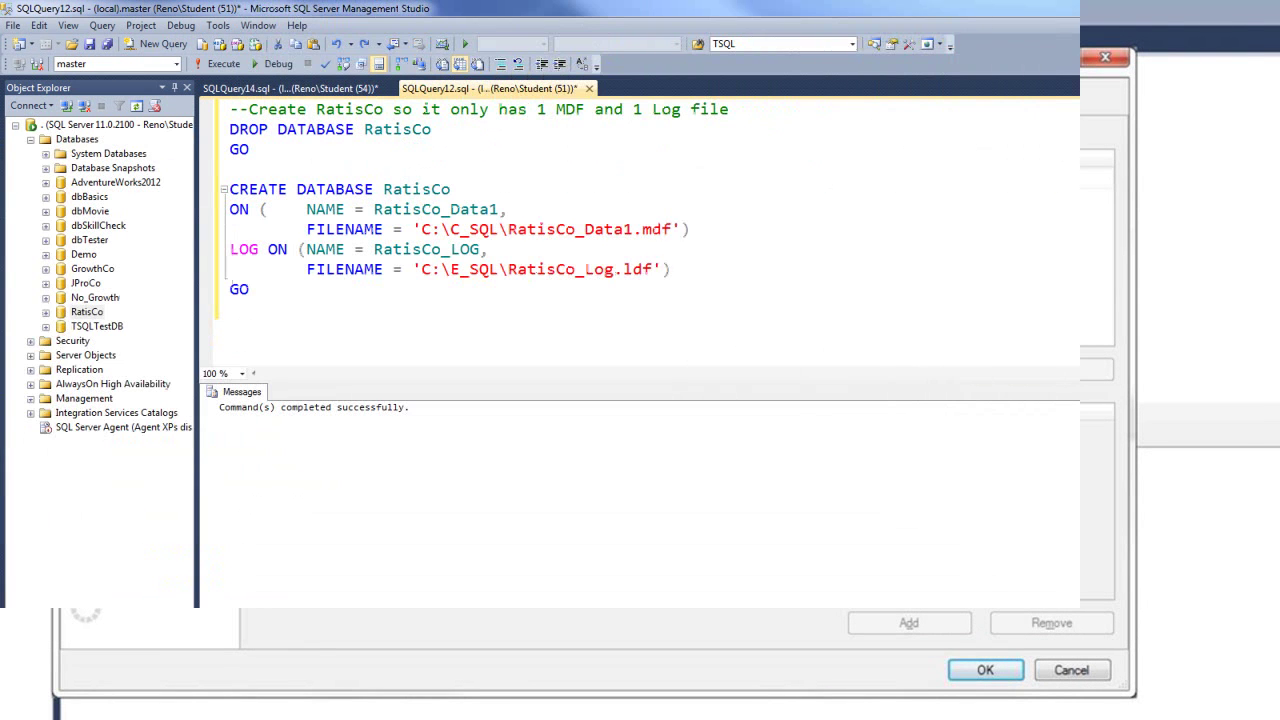
# Clear all text from the SQLQuery14.sql query and hide its results pane.
pyautogui.click(381, 230)
pyautogui.click(557, 166)
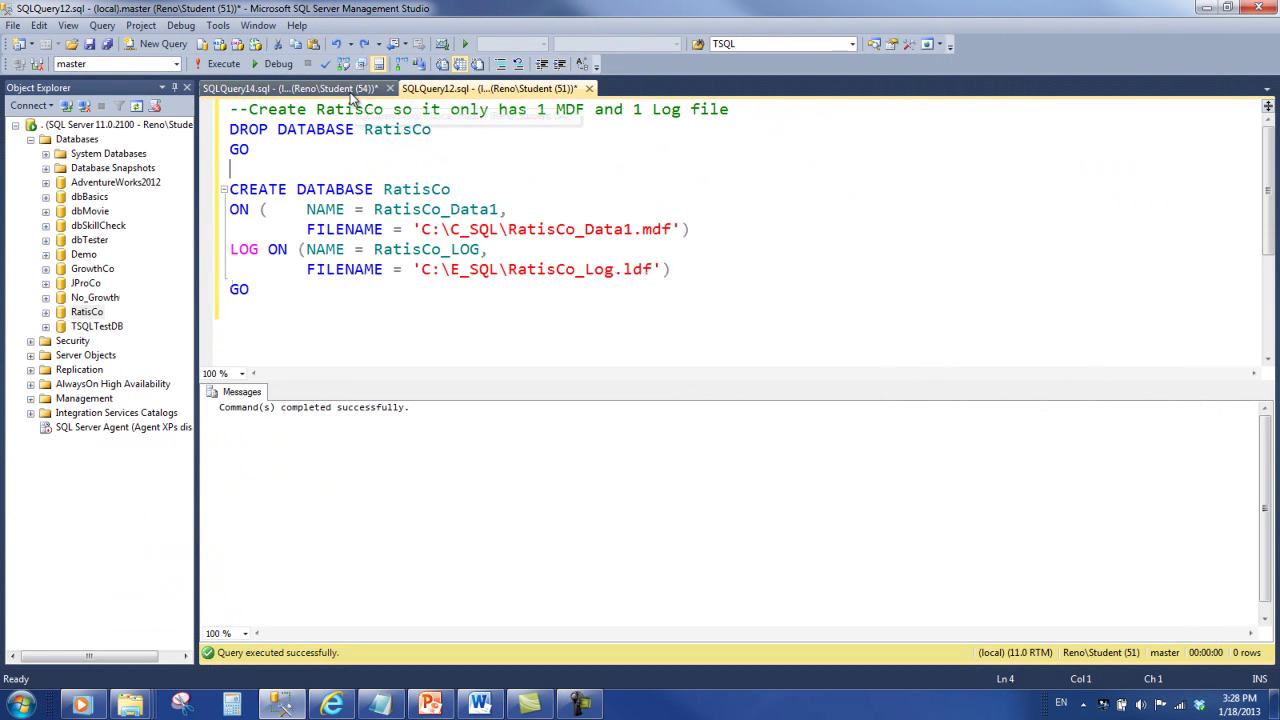
pyautogui.click(290, 88)
pyautogui.hotkey('ctrl', 'a')
pyautogui.press('Delete')
pyautogui.hotkey('ctrl', 'r')
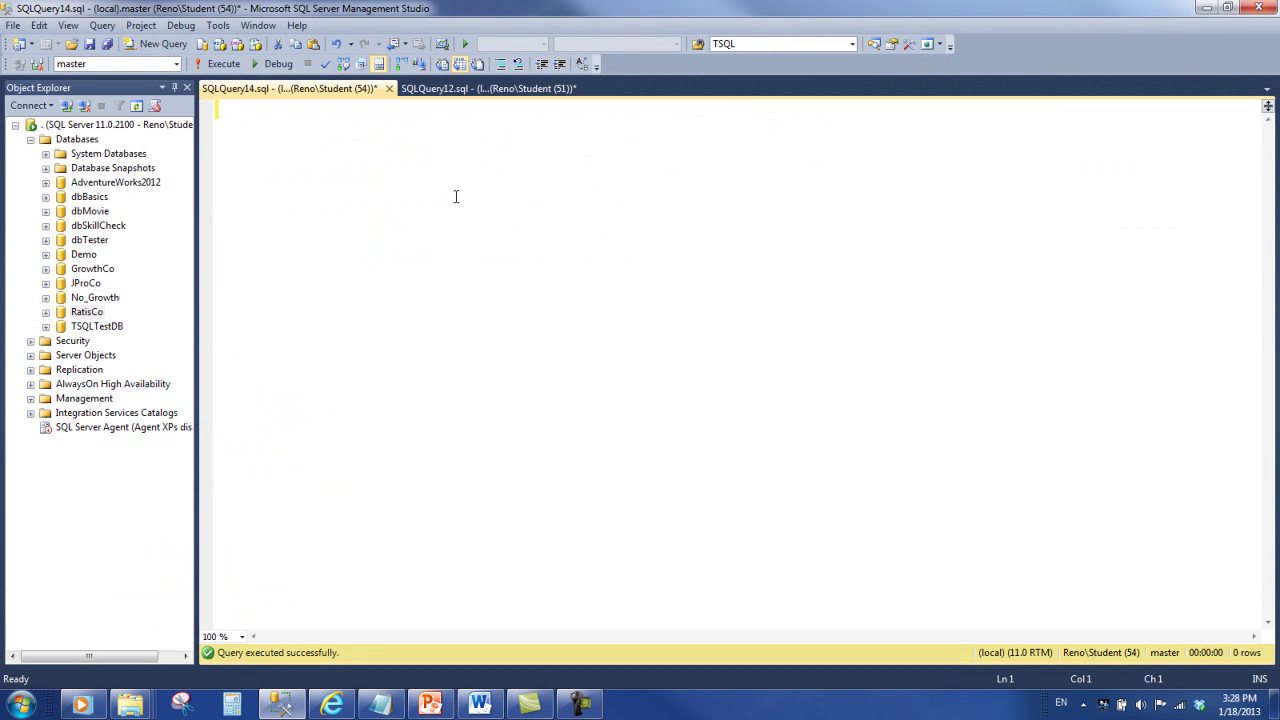
# Write and execute an ALTER DATABASE RatisCo batch that adds the filegroup [RatisCo_OrderHist], ending with GO.
pyautogui.write('ALTER DAT')
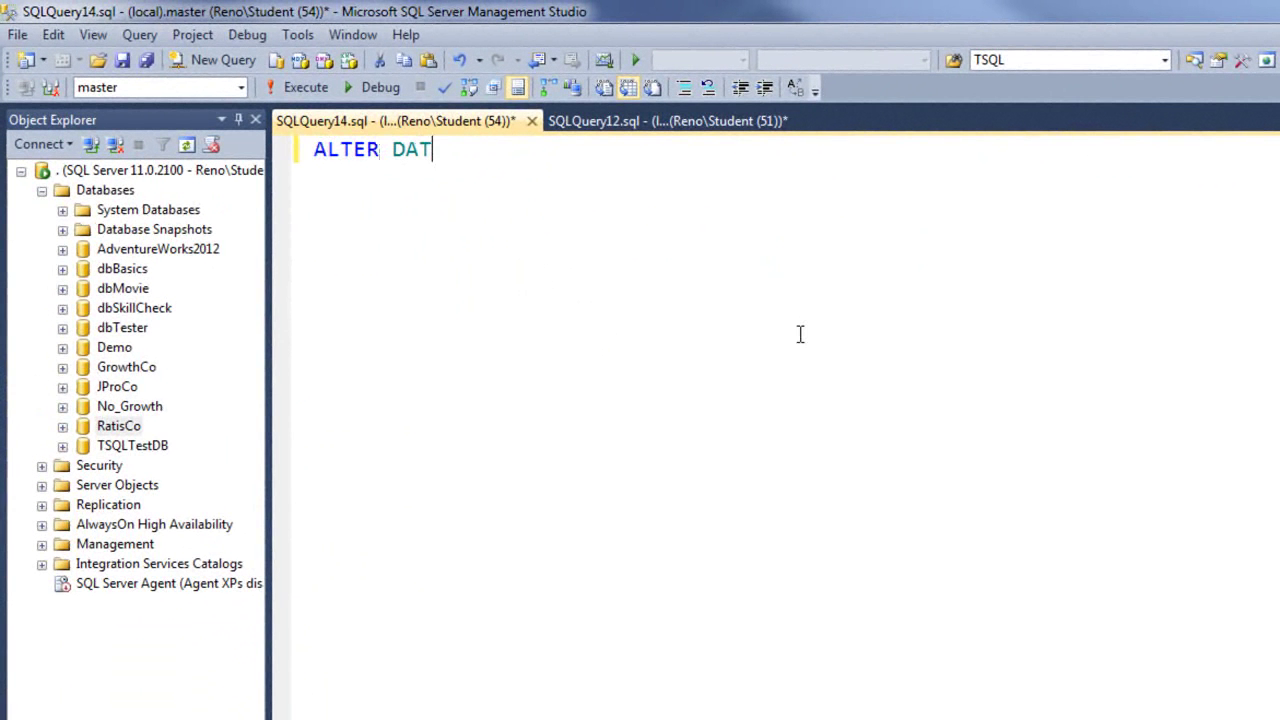
pyautogui.write('ABASE RatisCo')
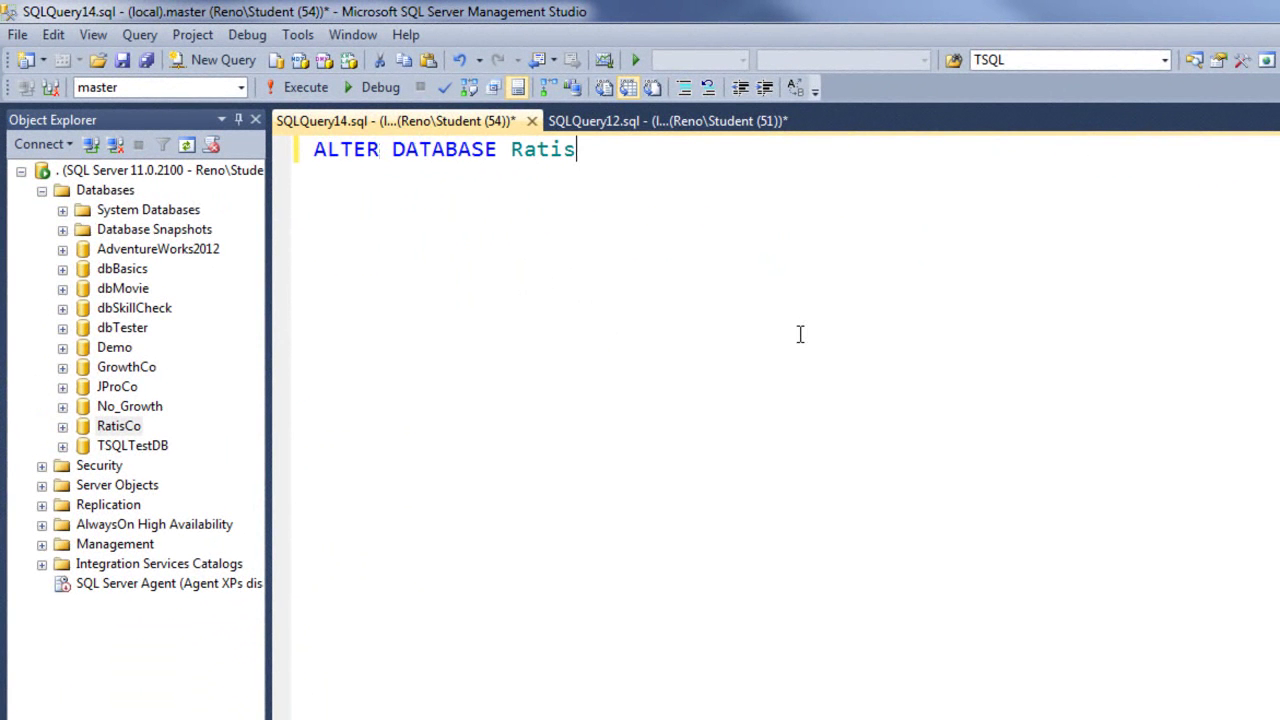
pyautogui.press('Return')
pyautogui.write('ADD FILE')
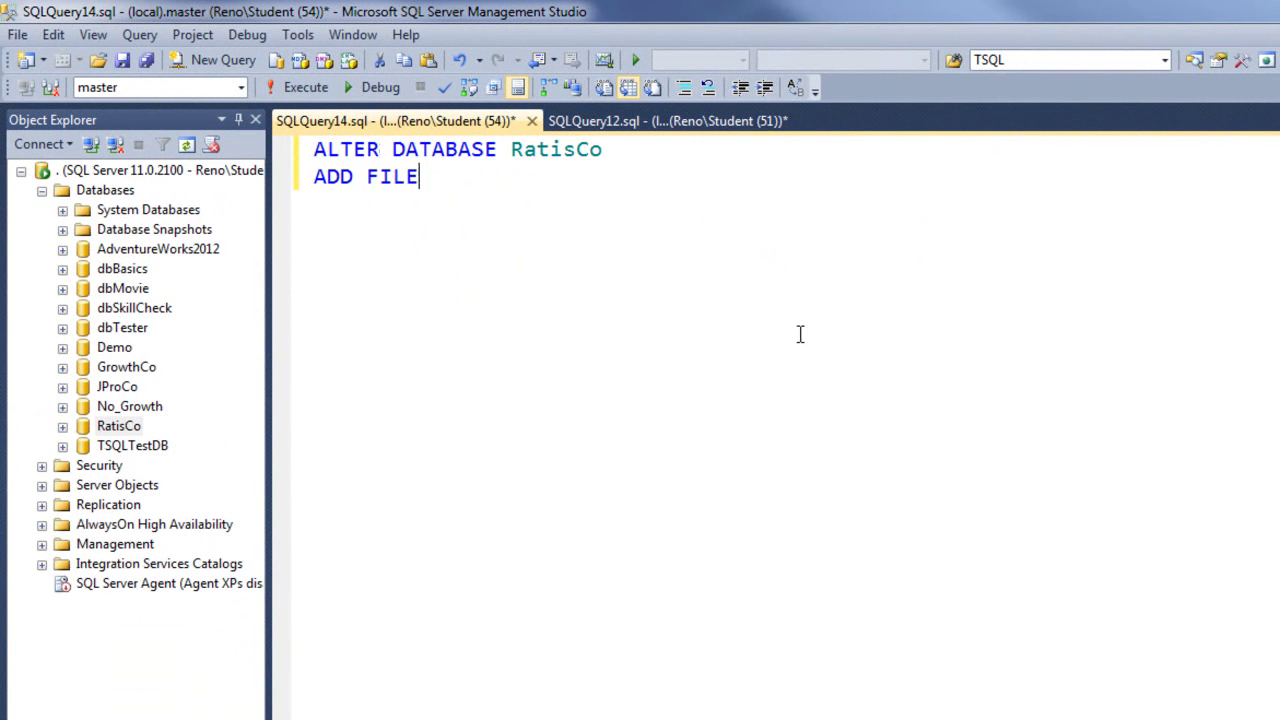
pyautogui.write('GROUP [Ra')
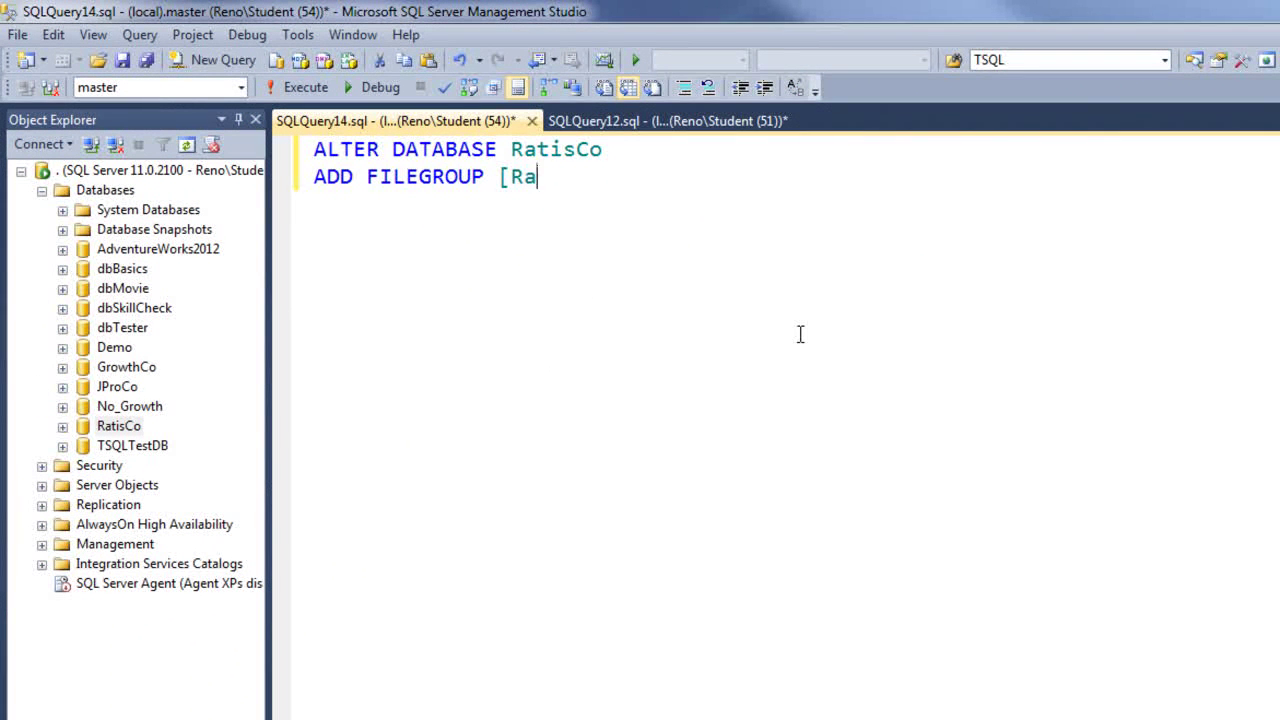
pyautogui.write('tisCo_Or')
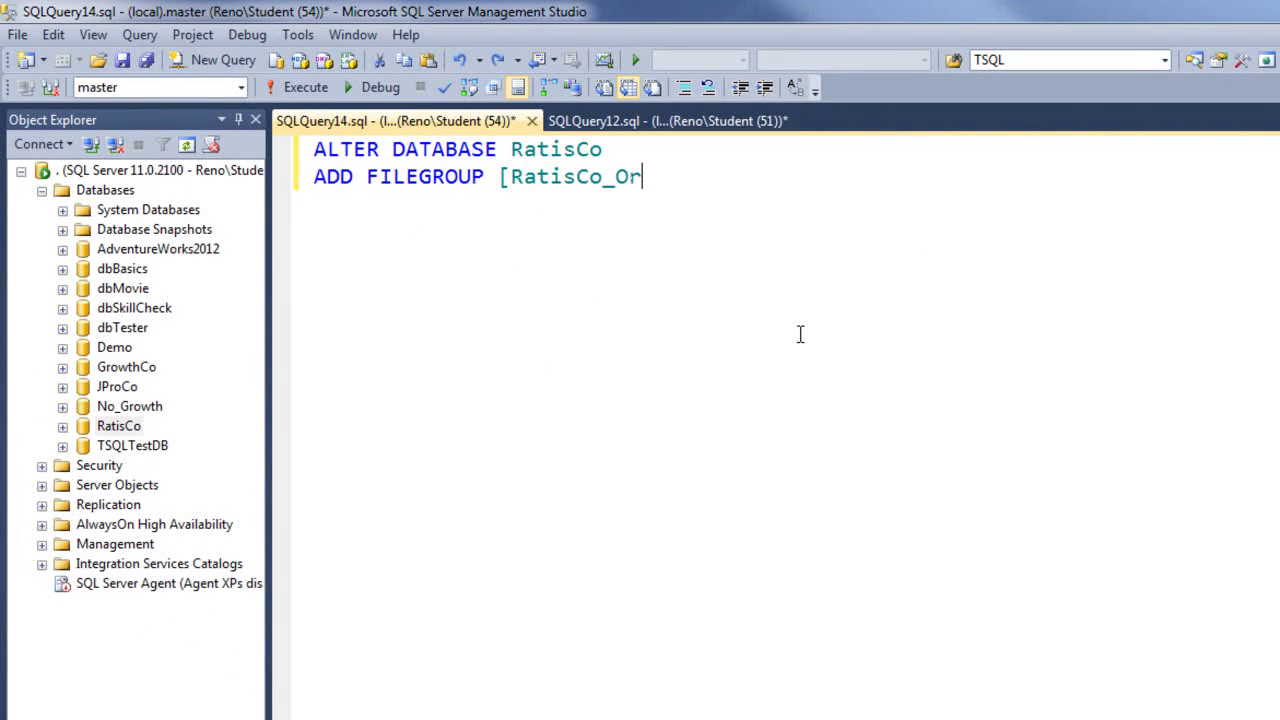
pyautogui.write('derHist]')
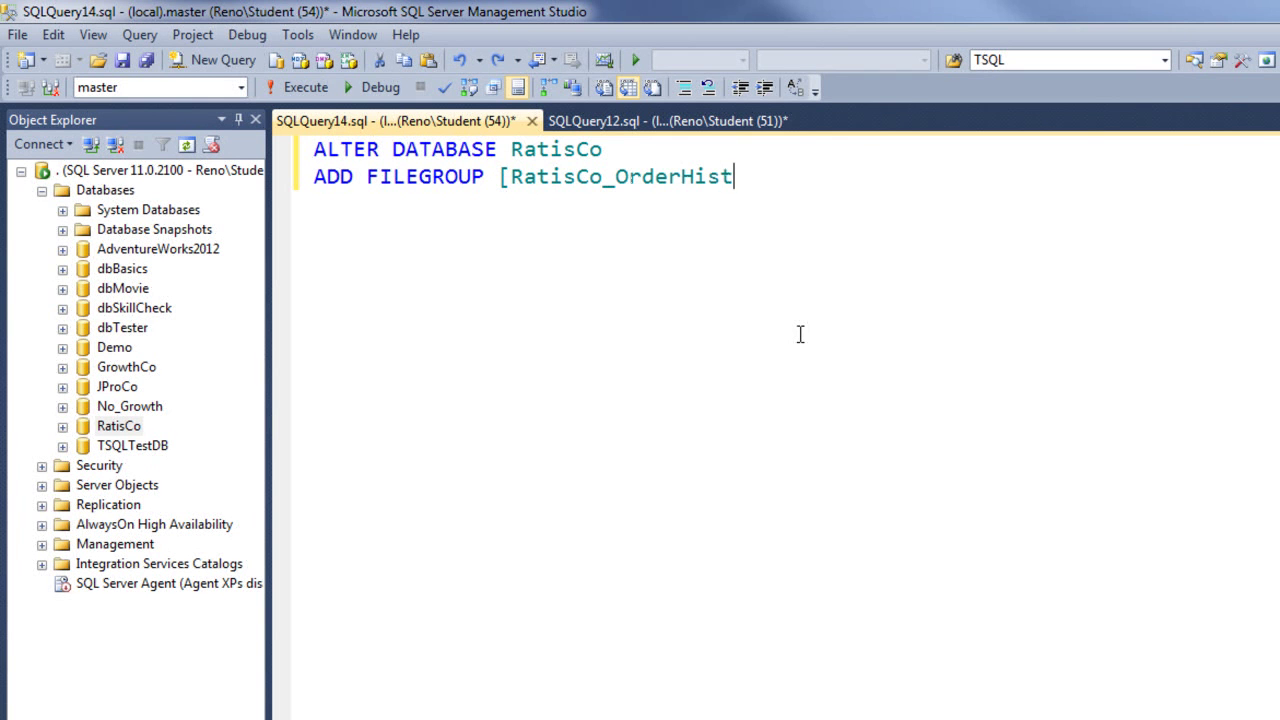
pyautogui.press('Return')
pyautogui.write('GO')
pyautogui.click(299, 87)
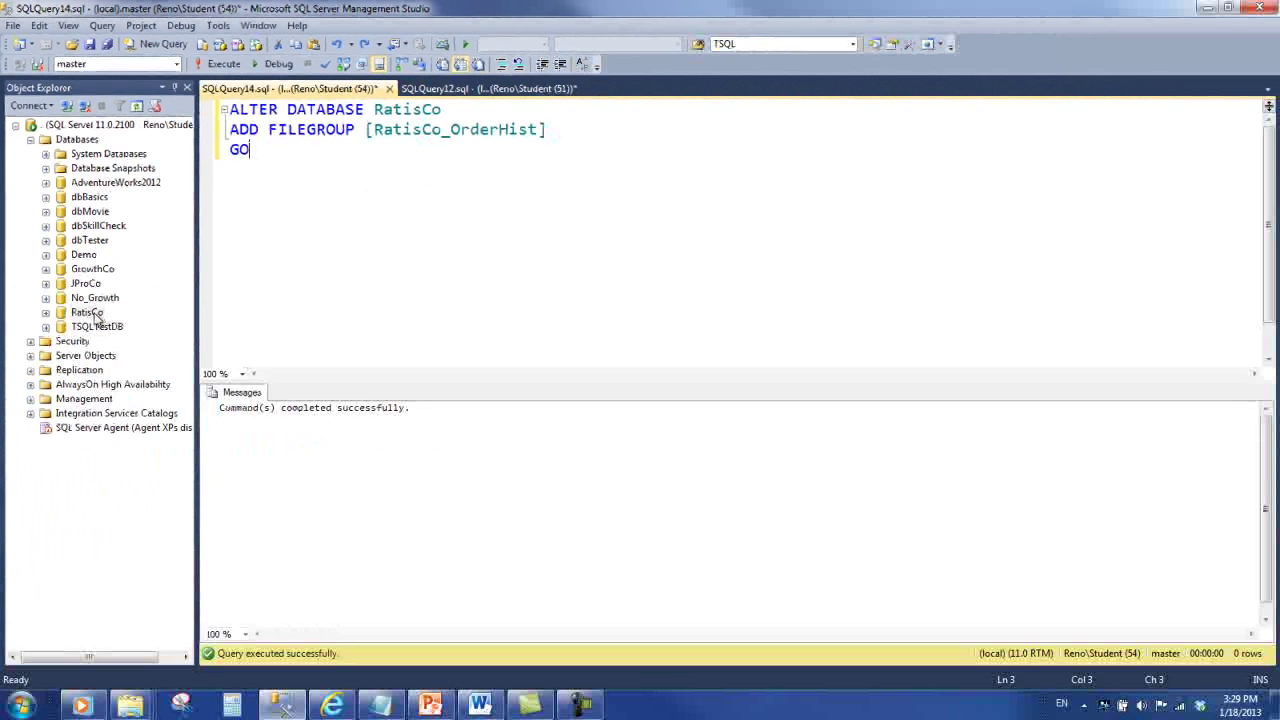
# Examine the filegroups and their file counts in RatisCo's database properties, and close the dialog.
pyautogui.rightClick(126, 421)
pyautogui.click(152, 545)
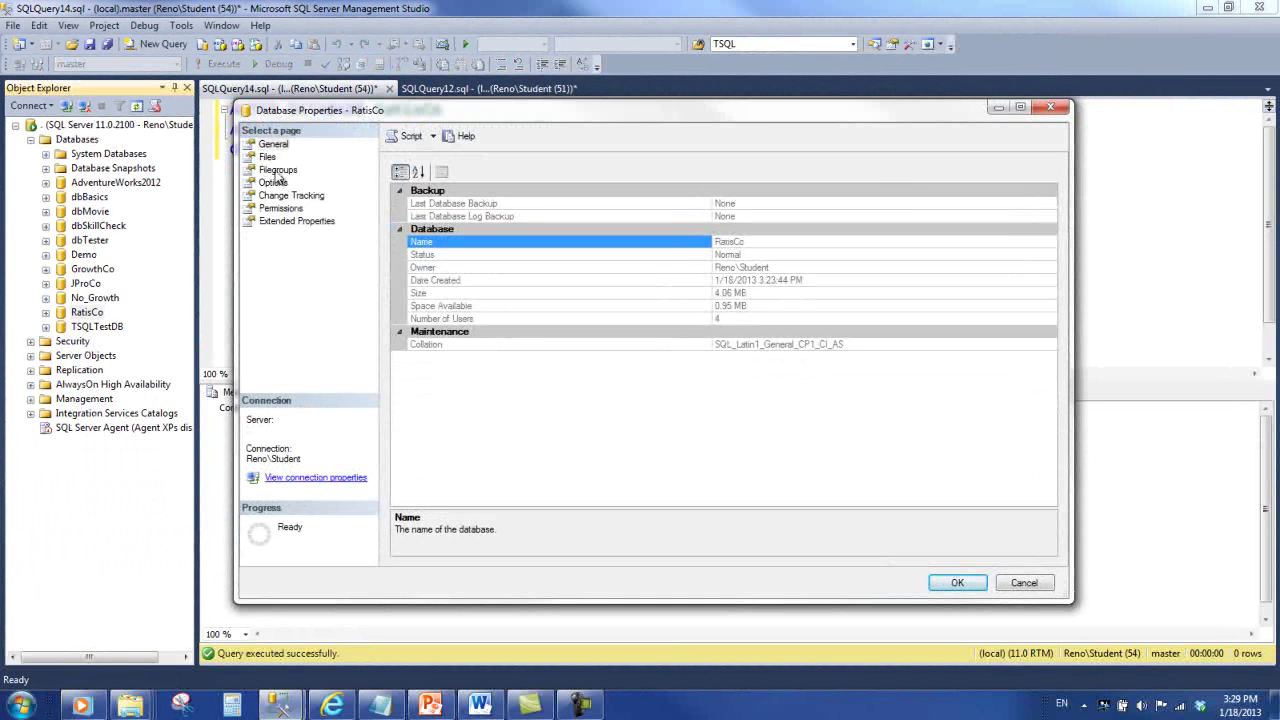
pyautogui.click(276, 170)
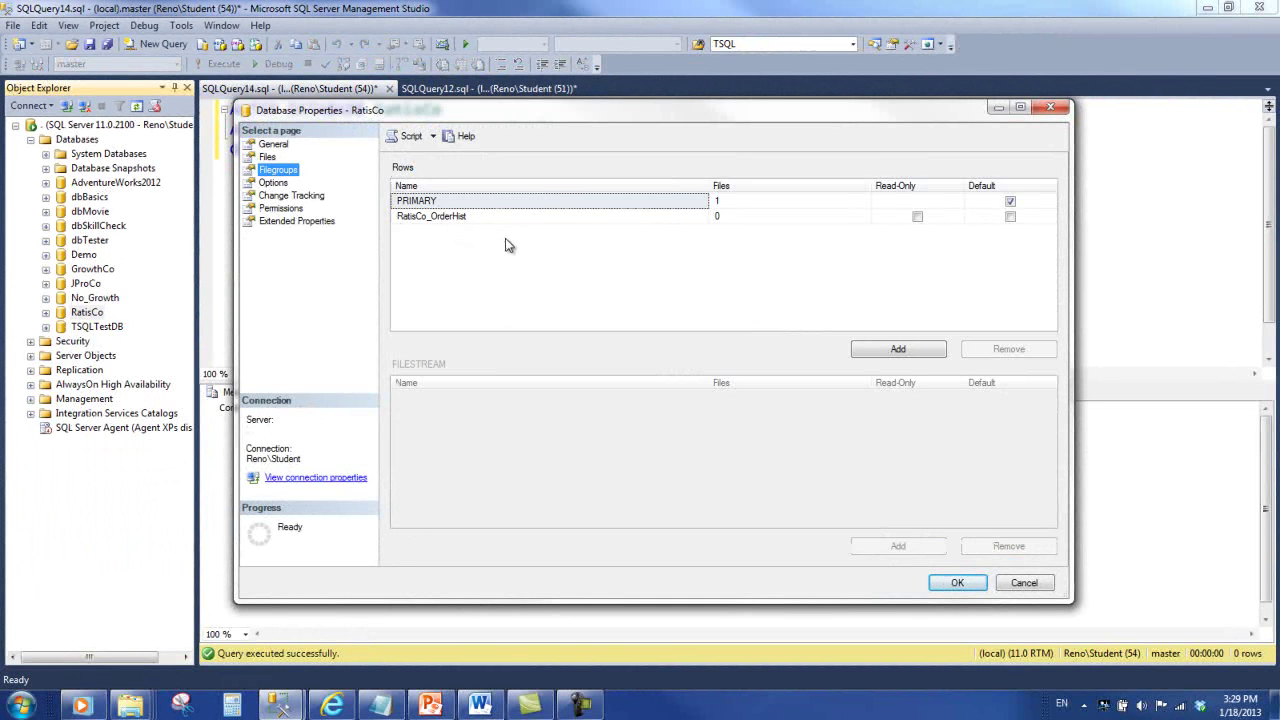
pyautogui.click(722, 205)
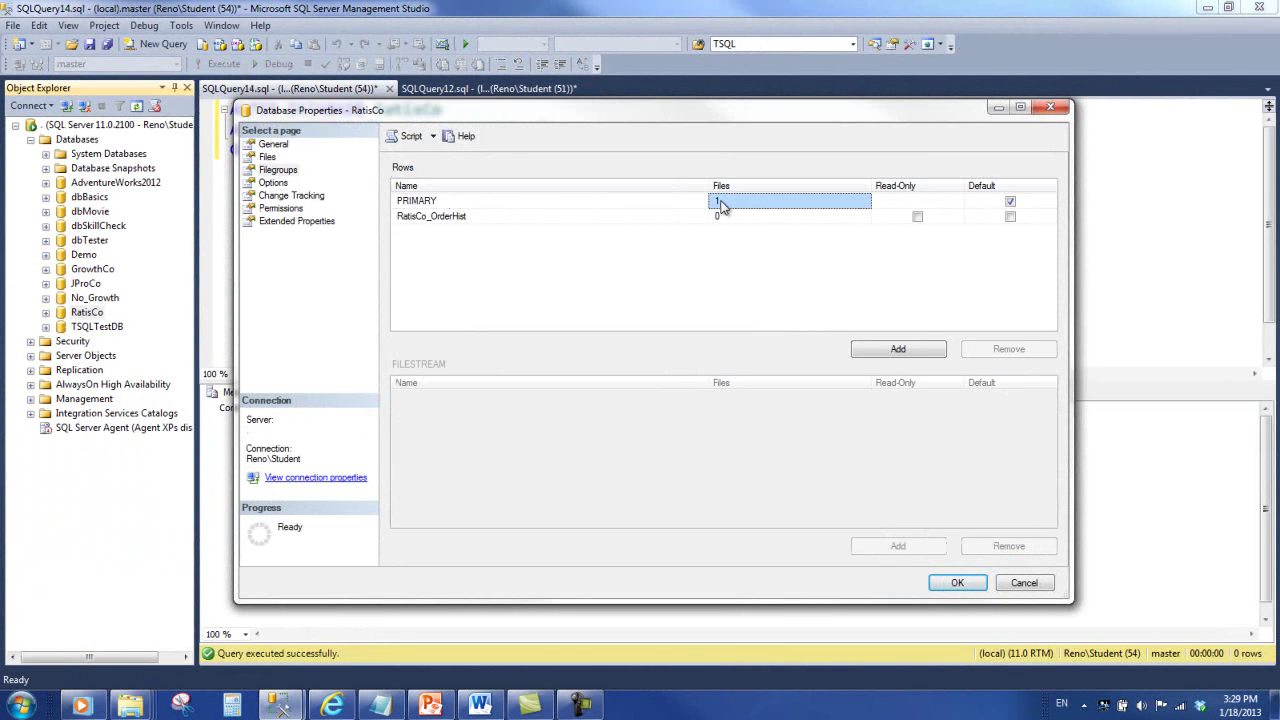
pyautogui.click(561, 220)
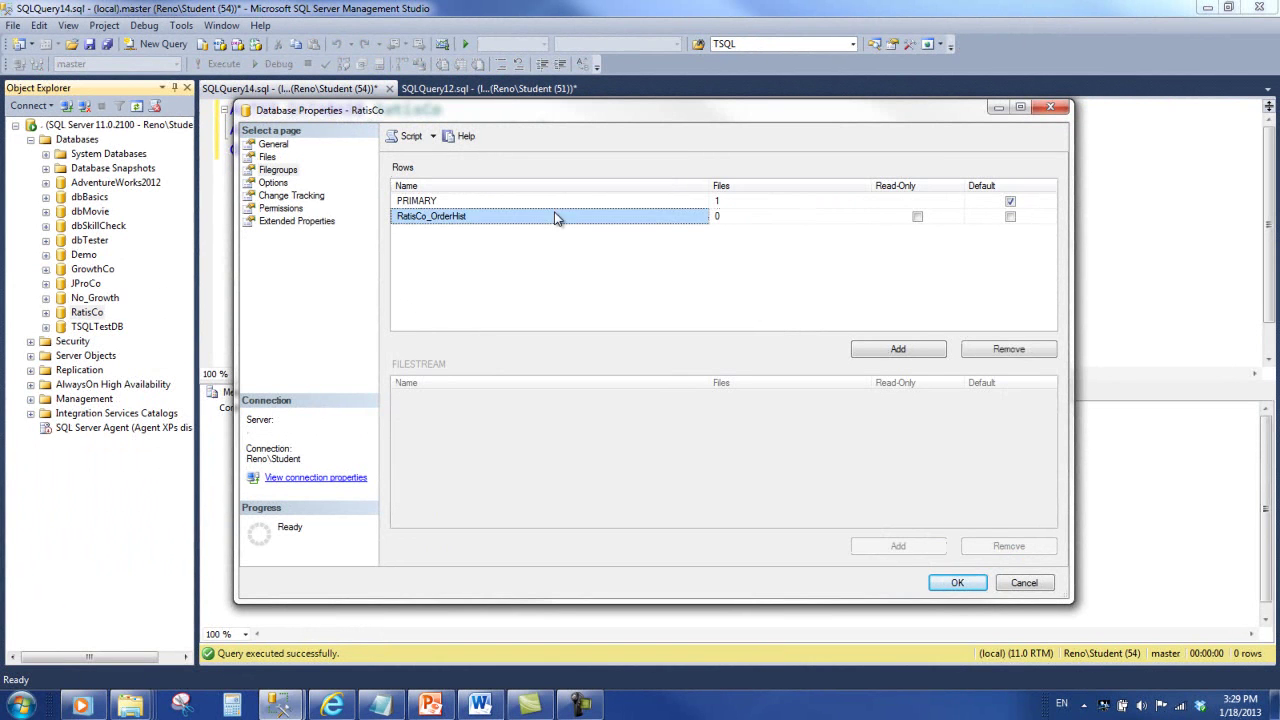
pyautogui.click(740, 221)
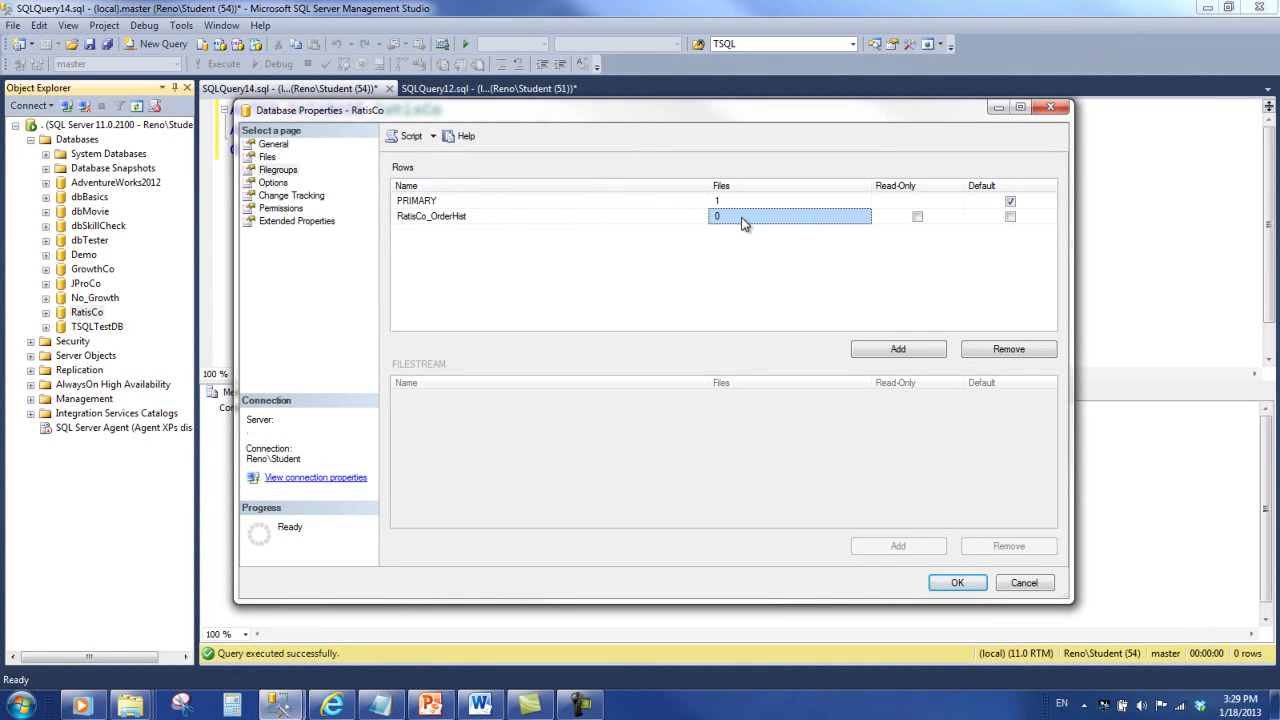
pyautogui.click(955, 582)
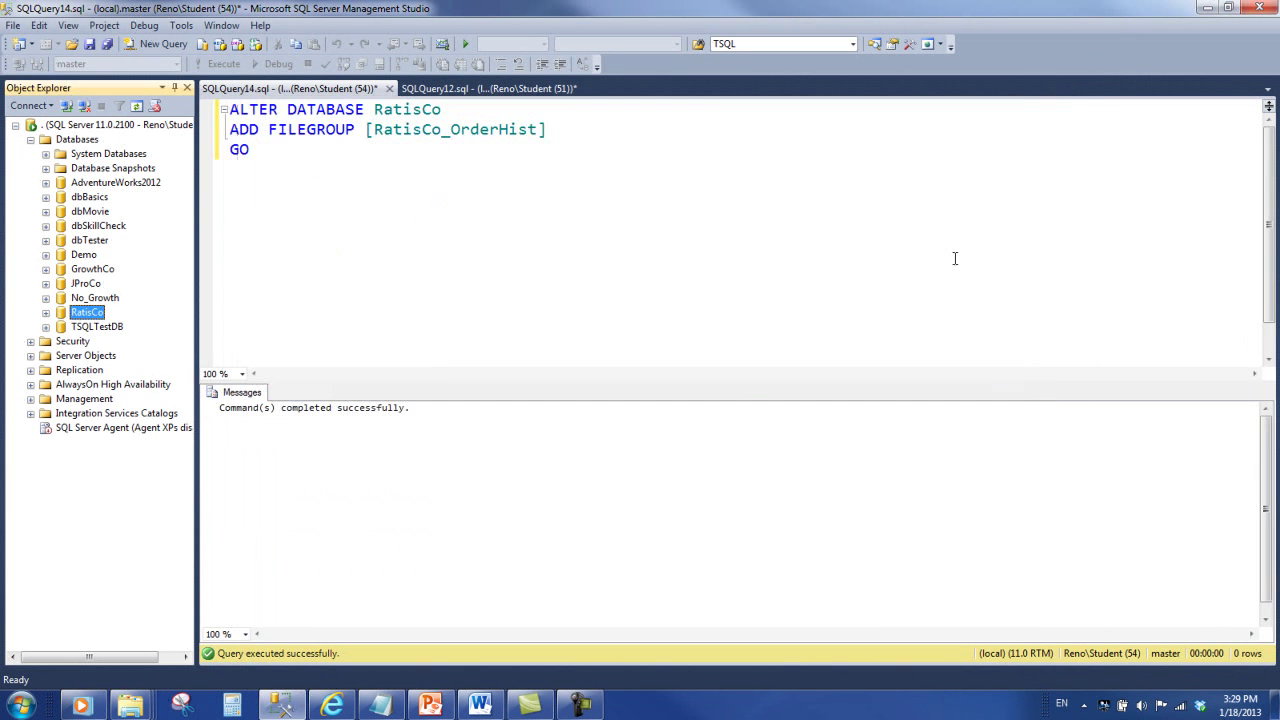
# Start a second ALTER DATABASE RatisCo statement below the first batch with an empty ADD FILE () clause.
pyautogui.press('Return')
pyautogui.press('Return')
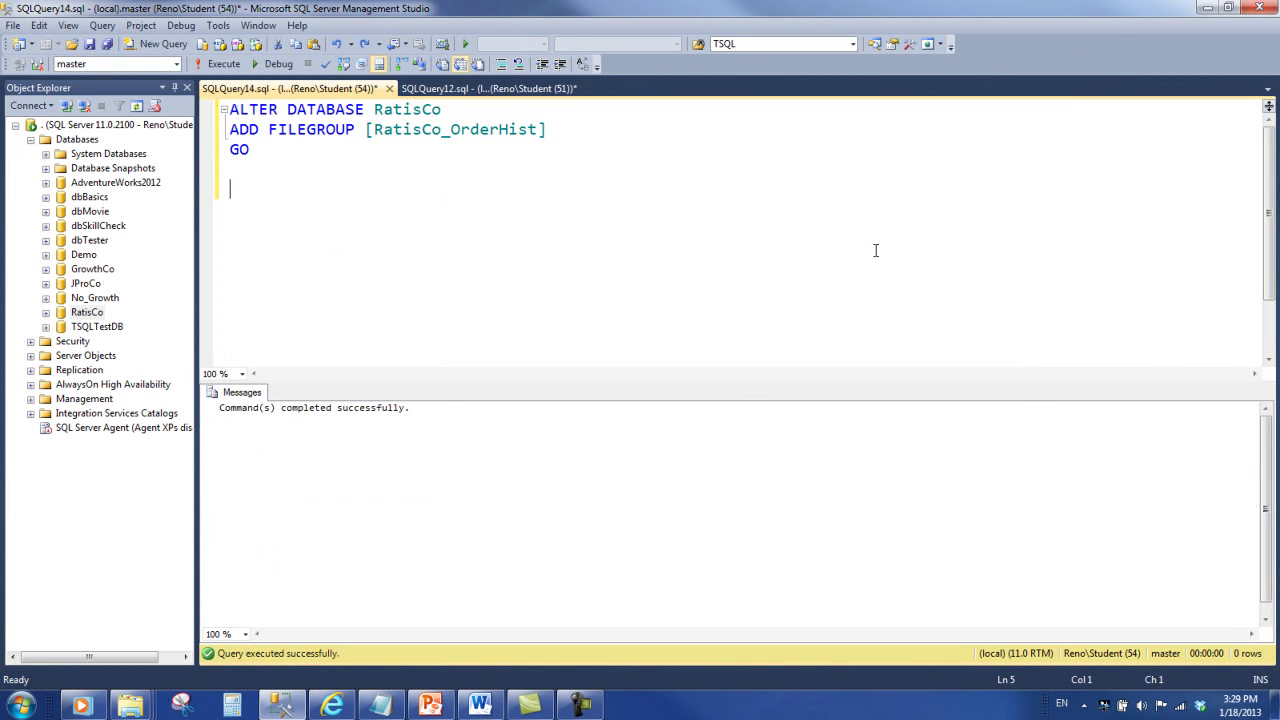
pyautogui.write('ALTER DATABASE Rati')
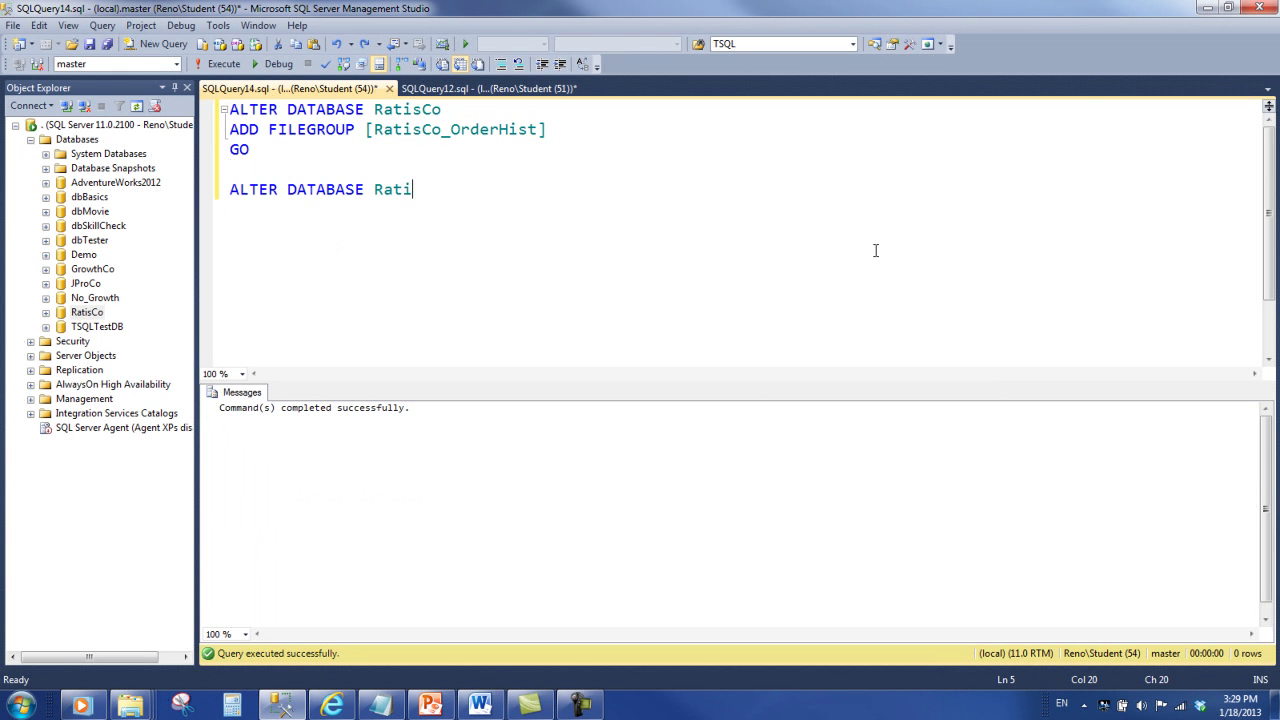
pyautogui.write('sCo')
pyautogui.press('Return')
pyautogui.write('AD')
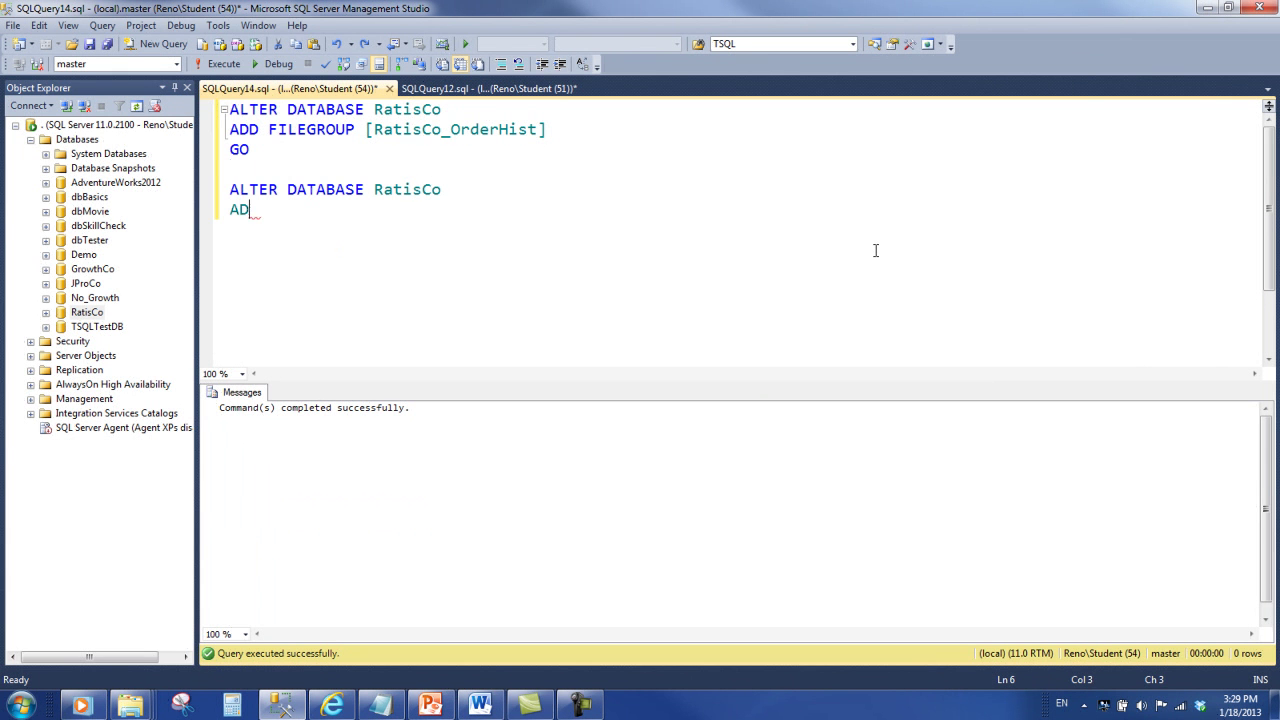
pyautogui.write('D FILE ()')
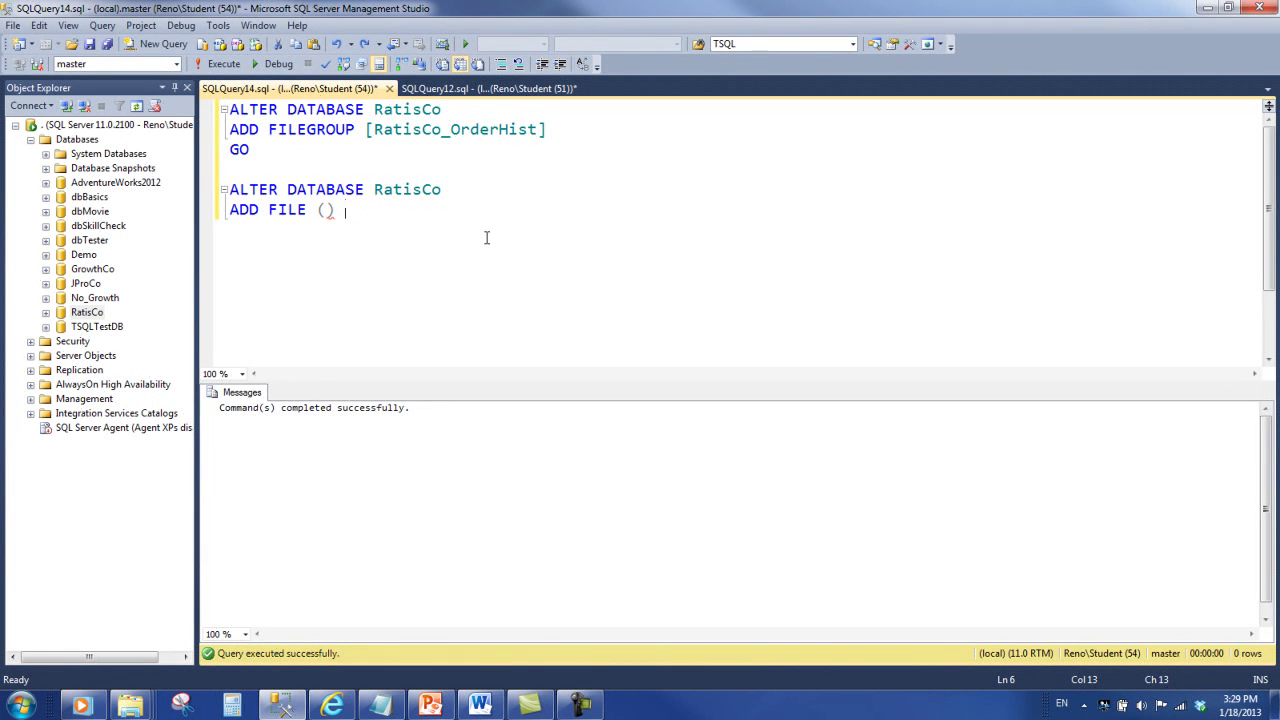
# Direct the added file to the order history filegroup with the line TO FILEGROUP [RatisCo_OrderHist].
pyautogui.press('Return')
pyautogui.write('TO FILEGROU')
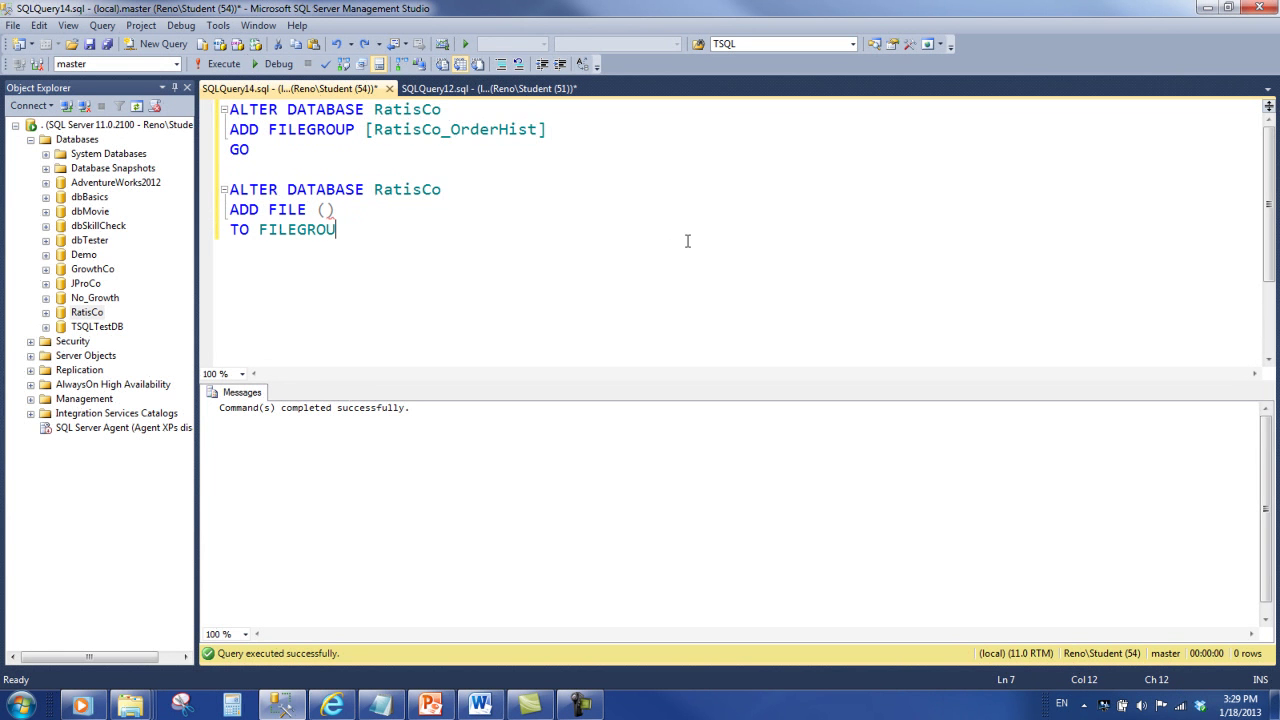
pyautogui.write('P [Ratis')
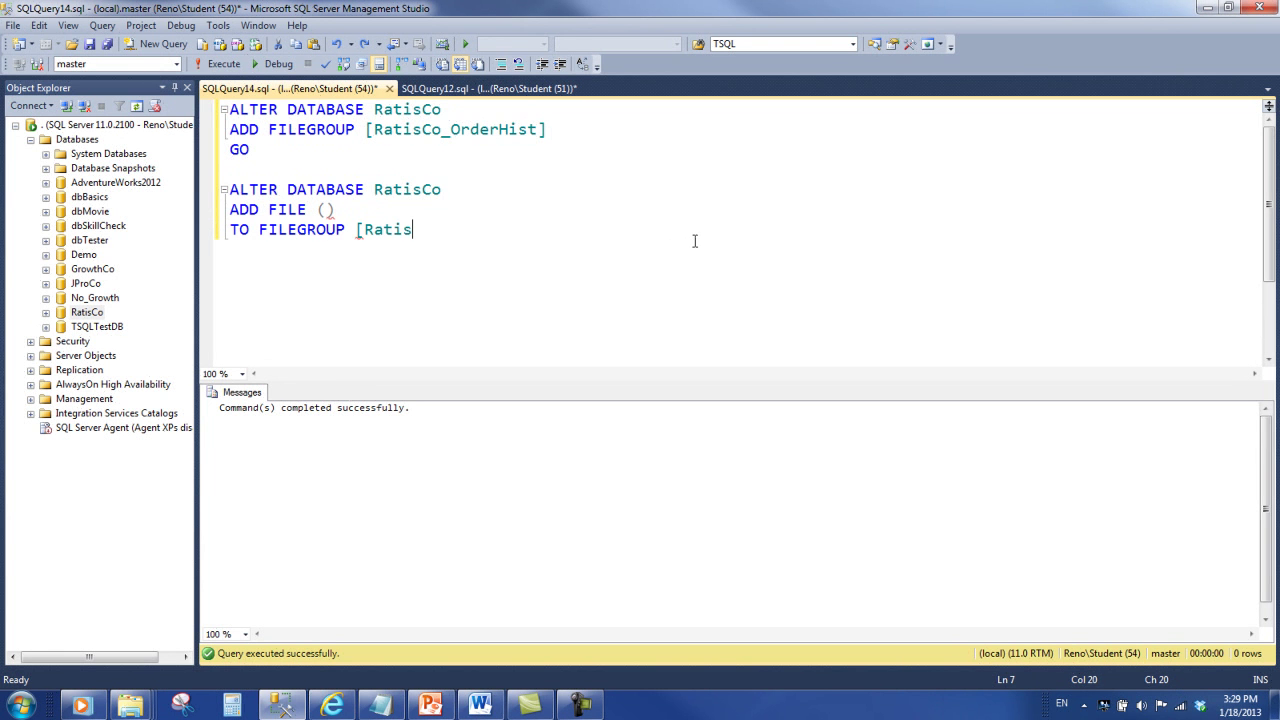
pyautogui.write('Co_OrderHist]')
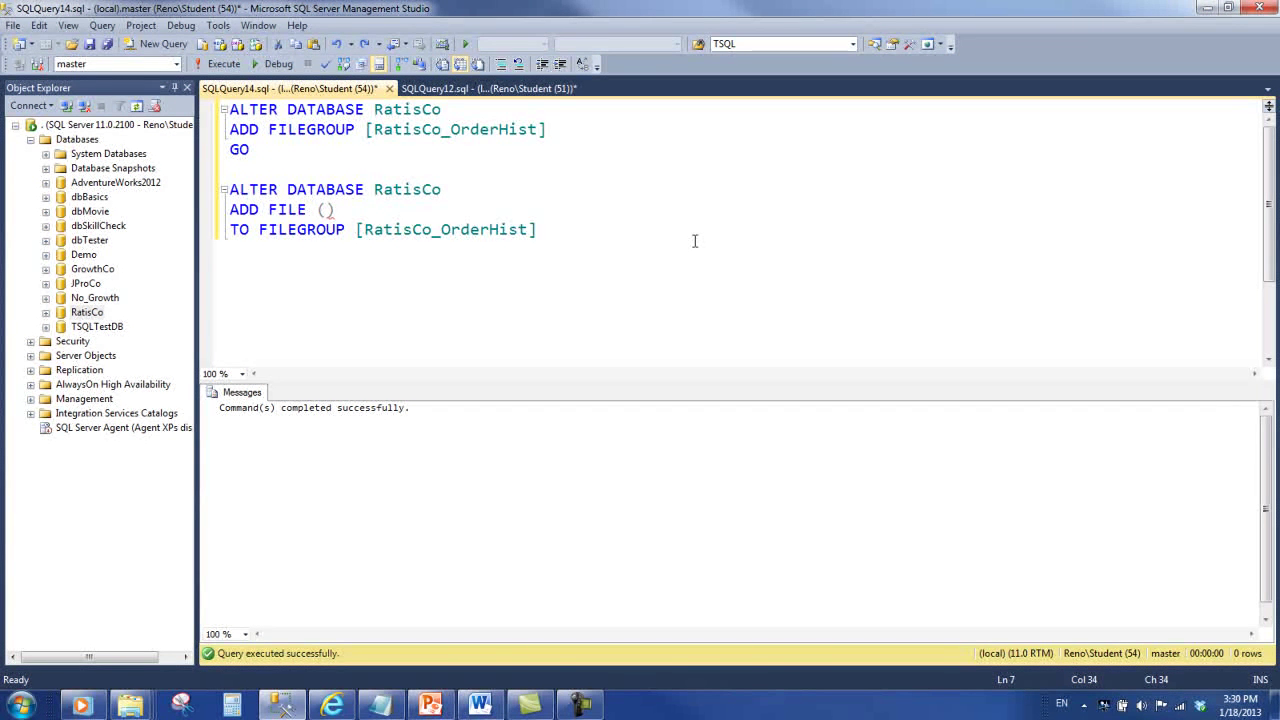
# Give the added file the logical name RatisCo_Hist1 with a NAME entry inside the ADD FILE parentheses.
pyautogui.click(326, 212)
pyautogui.write('NAME = R')
pyautogui.write('atisCo_H')
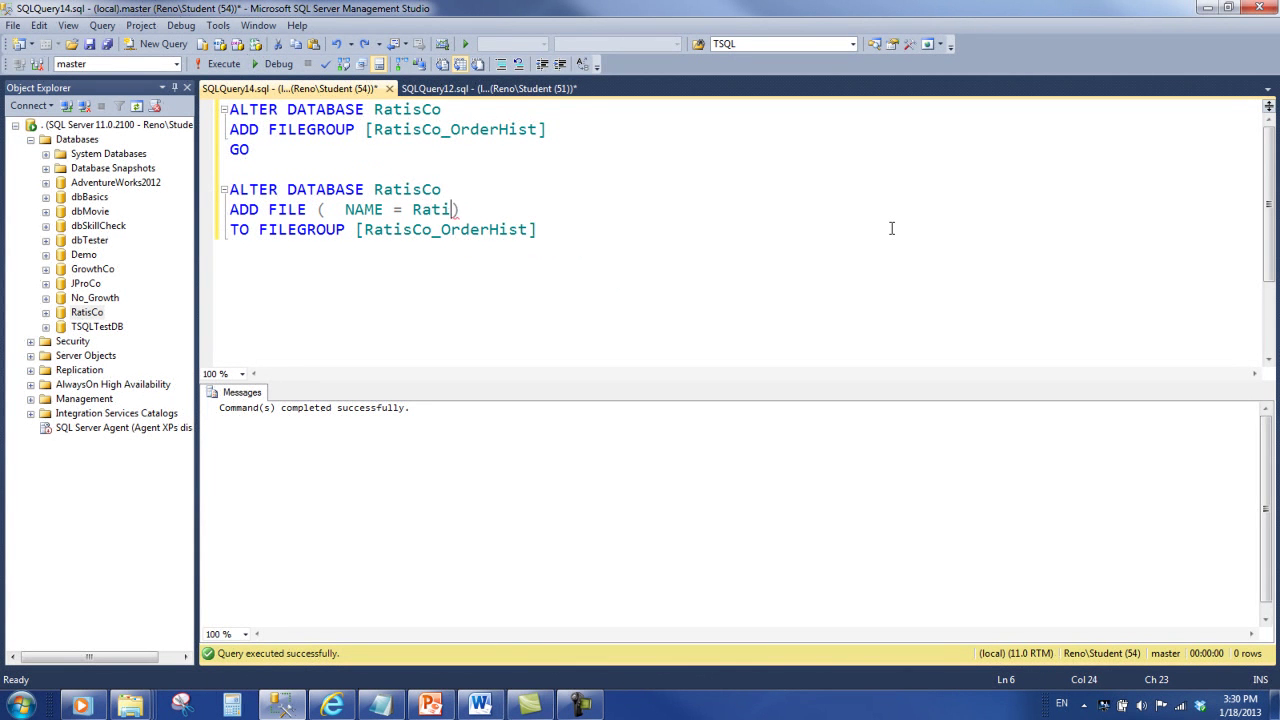
pyautogui.write('ist1,')
pyautogui.press('Return')
# Add an indented FILENAME entry to the ADD FILE clause with the path 'C:\D_SQL\RatisCo_Hist1.ndf'.
pyautogui.press('Tab')
pyautogui.press('Tab')
pyautogui.press('Tab')
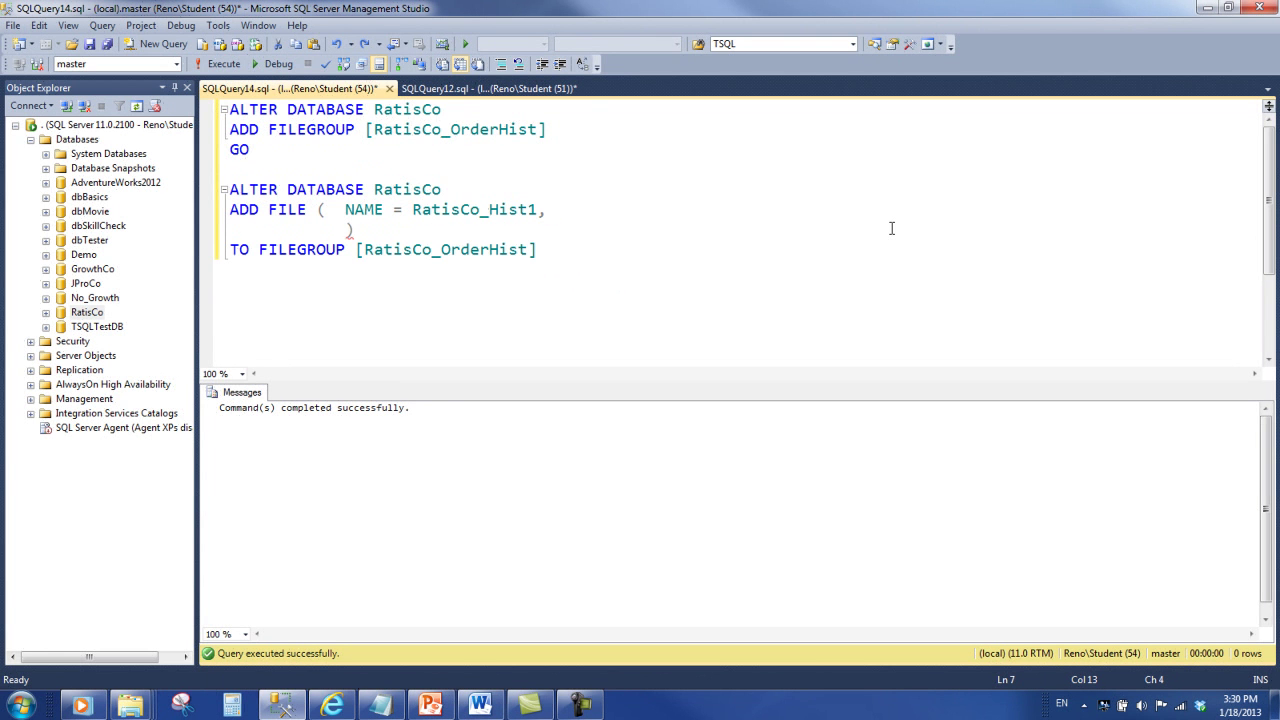
pyautogui.write('FILENAME')
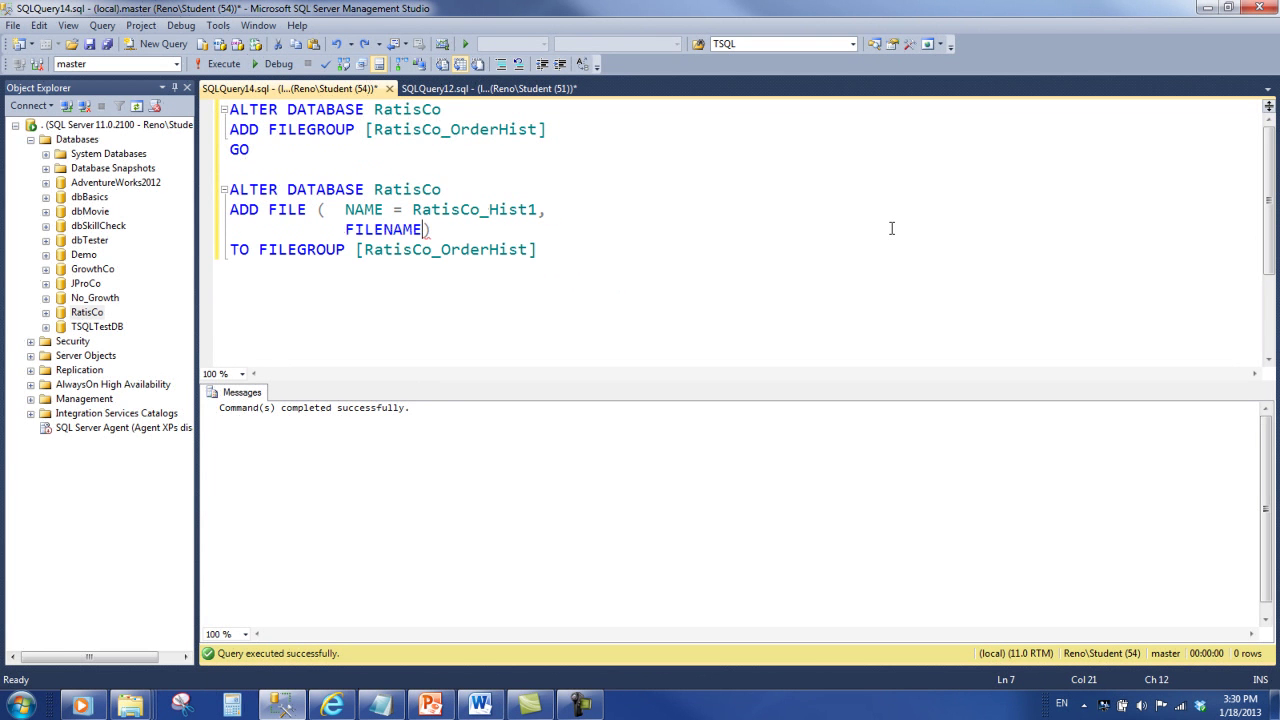
pyautogui.write(" = 'C:\\D'")
pyautogui.press('Left')
pyautogui.write('C:\\D_SQL')
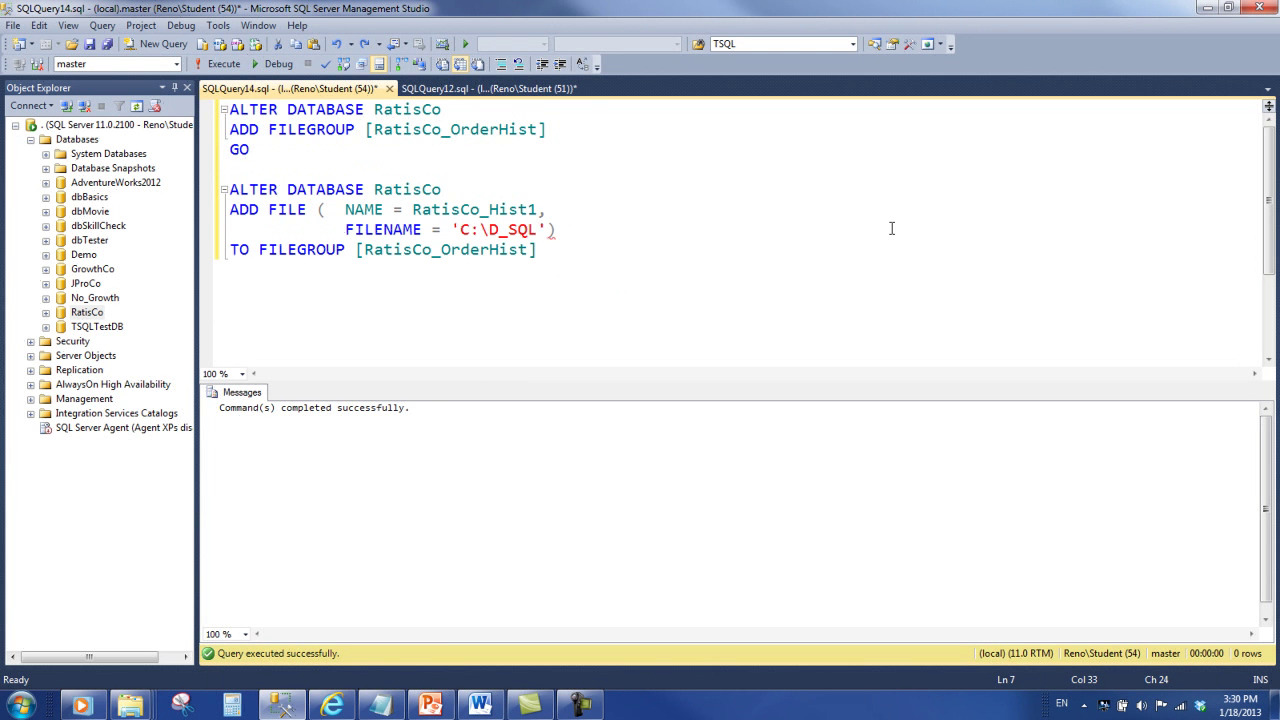
pyautogui.write('\\RatisCo_Hist1')
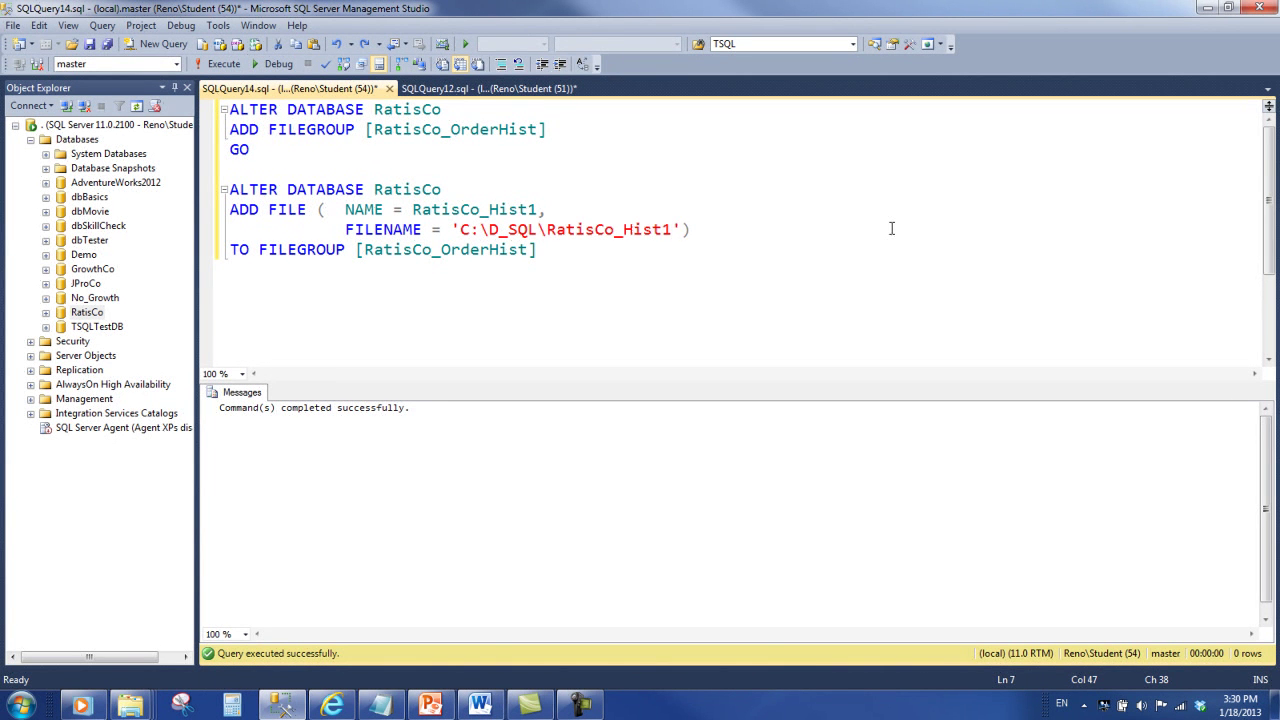
pyautogui.write('.ndf')
# Execute only the ALTER DATABASE statement that adds RatisCo_Hist1, and end its batch with GO.
pyautogui.press('Down')
pyautogui.press('Return')
pyautogui.moveTo(603, 255); pyautogui.dragTo(174, 184)
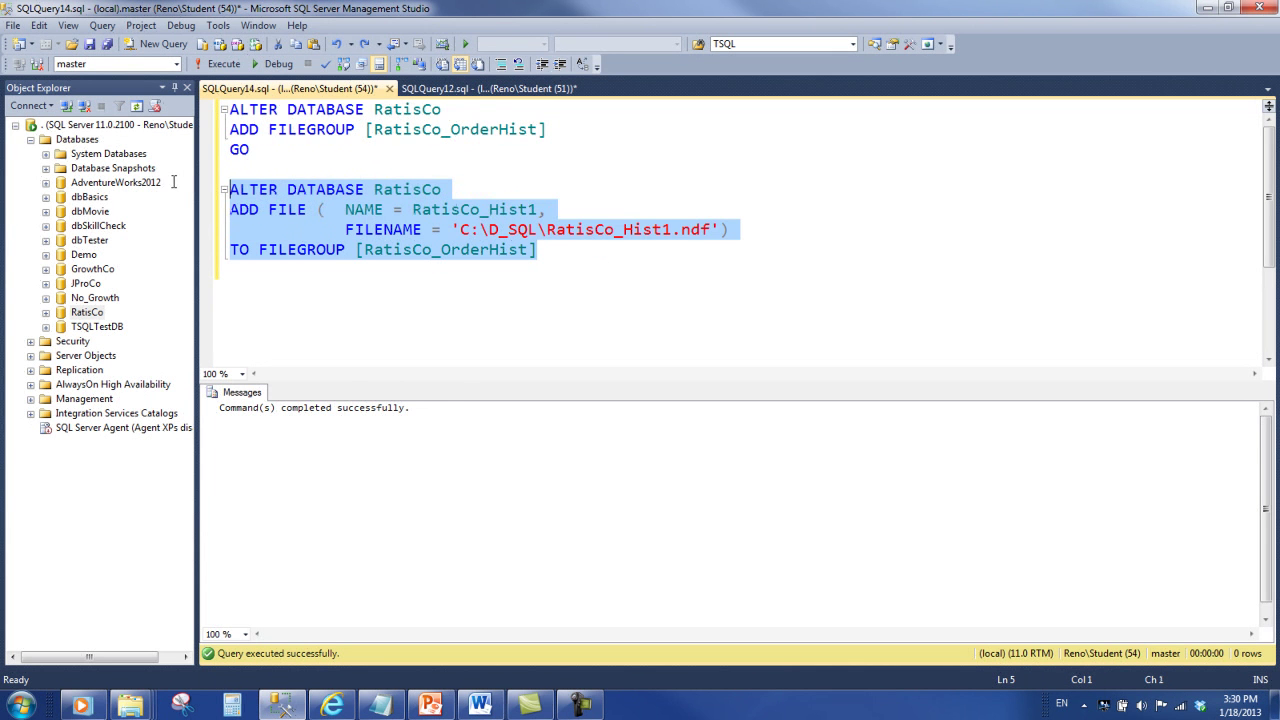
pyautogui.click(223, 63)
pyautogui.click(576, 263)
pyautogui.write('GO')
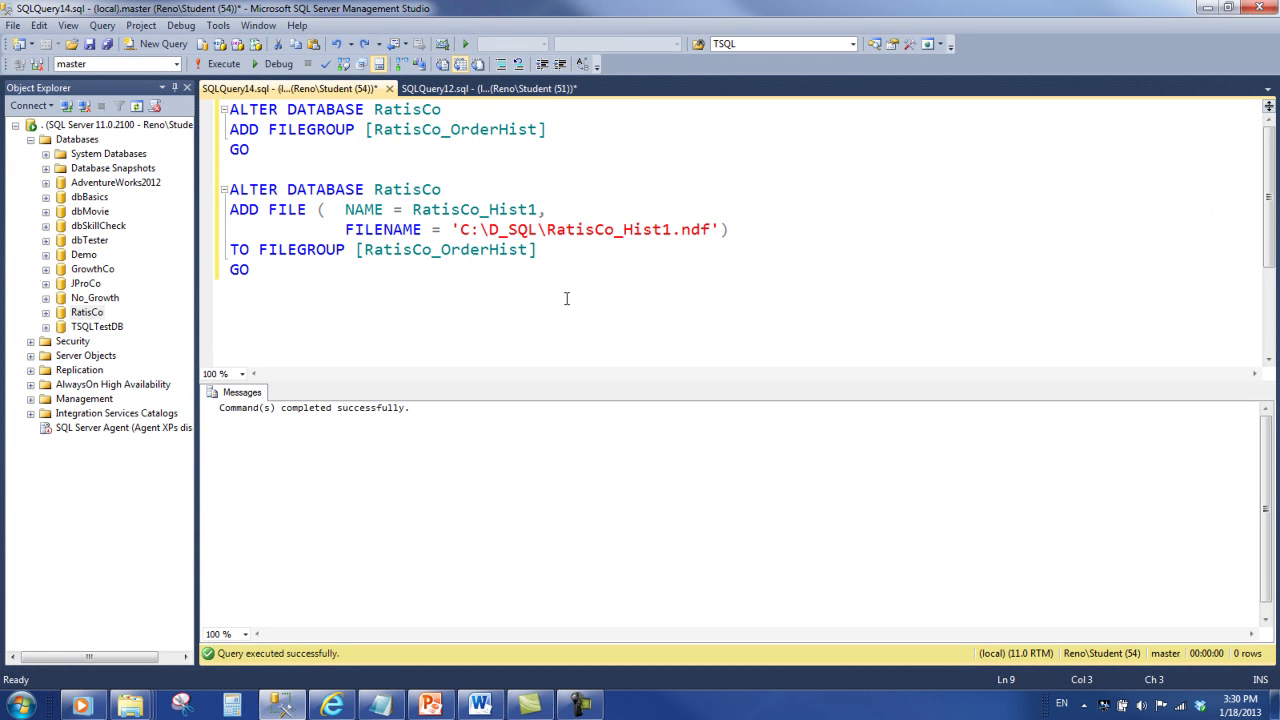
# Examine the file count of the RatisCo_OrderHist filegroup in RatisCo's database properties.
pyautogui.rightClick(86, 312)
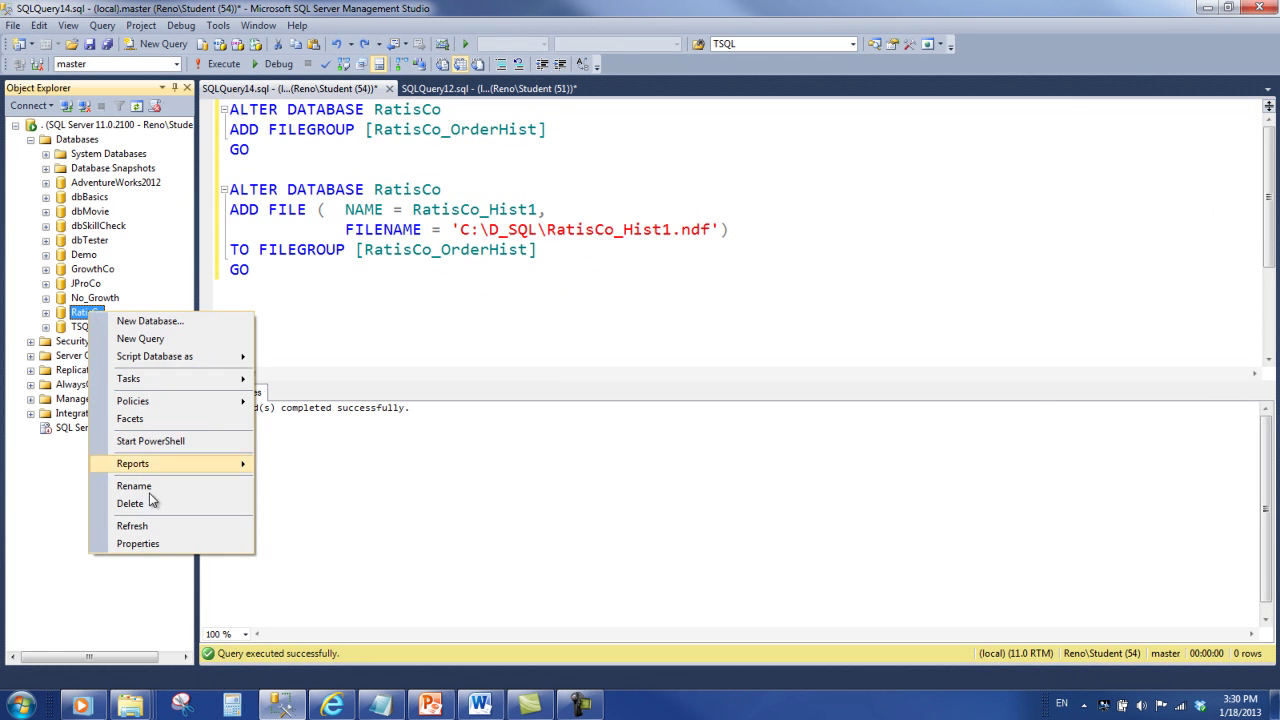
pyautogui.click(138, 544)
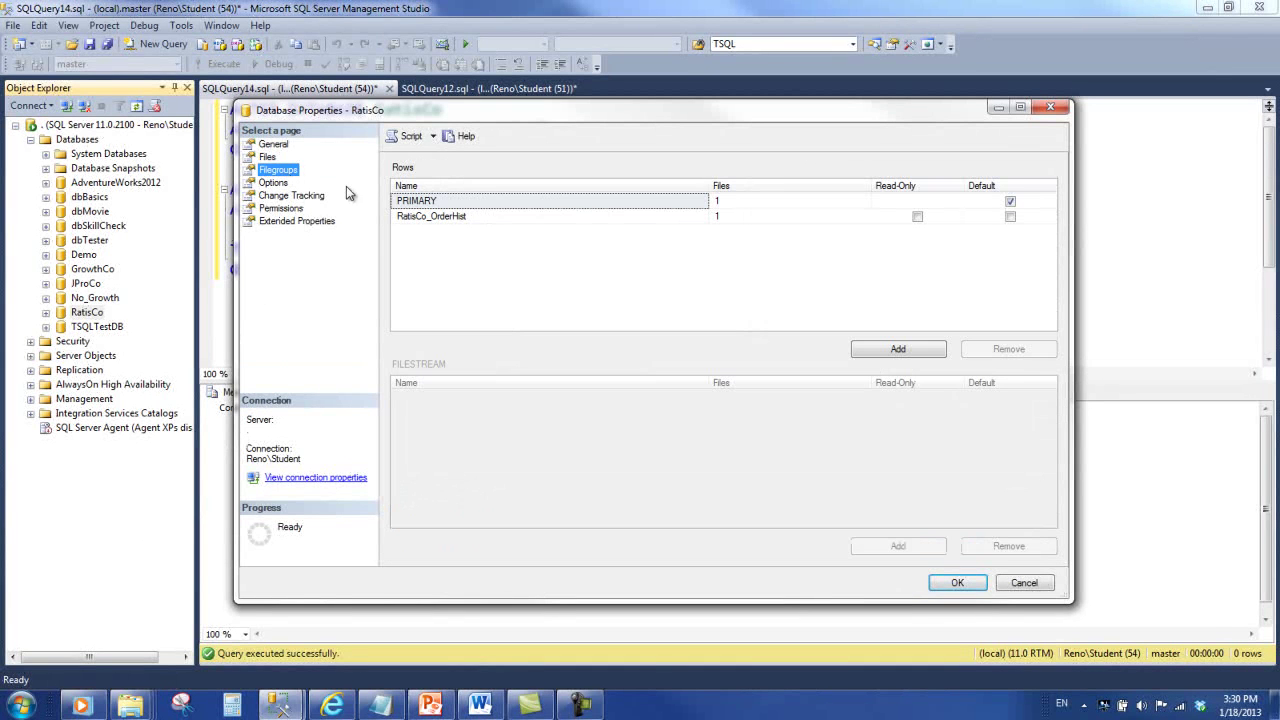
pyautogui.click(682, 220)
pyautogui.click(740, 219)
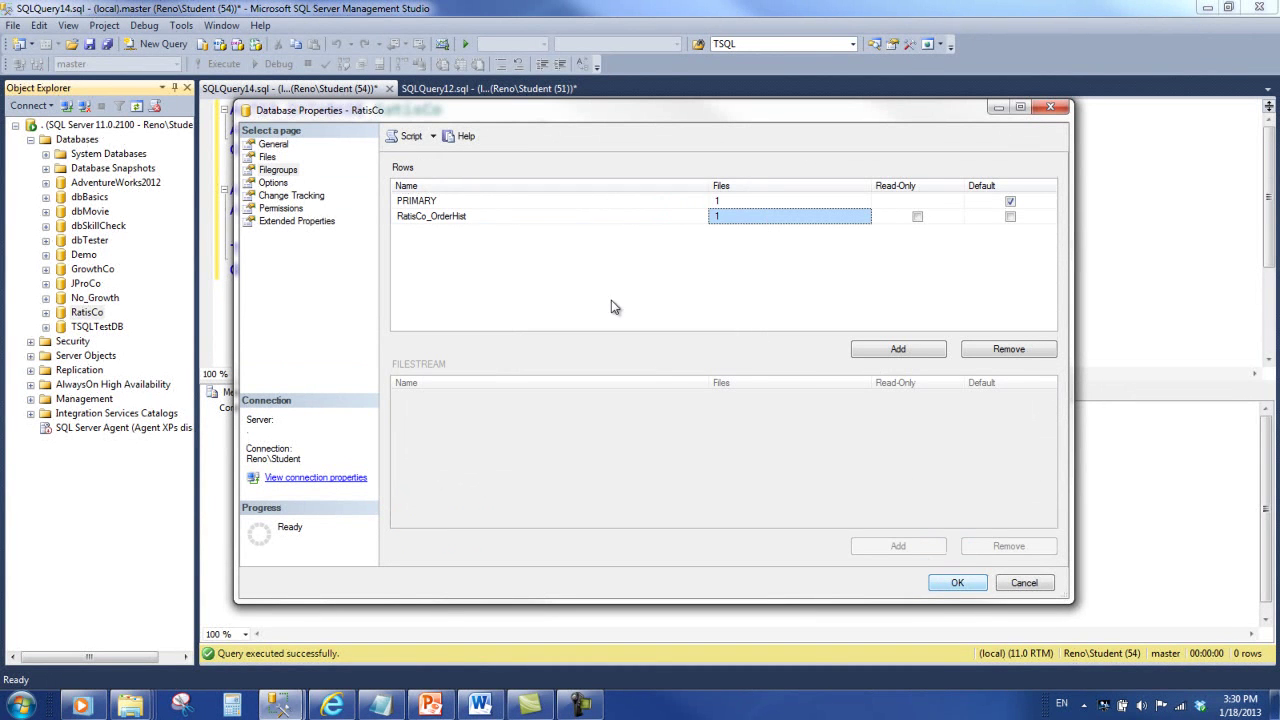
# Examine the logical name, path and filegroup of RatisCo's history file, widening the truncated columns, and close the properties.
pyautogui.click(266, 157)
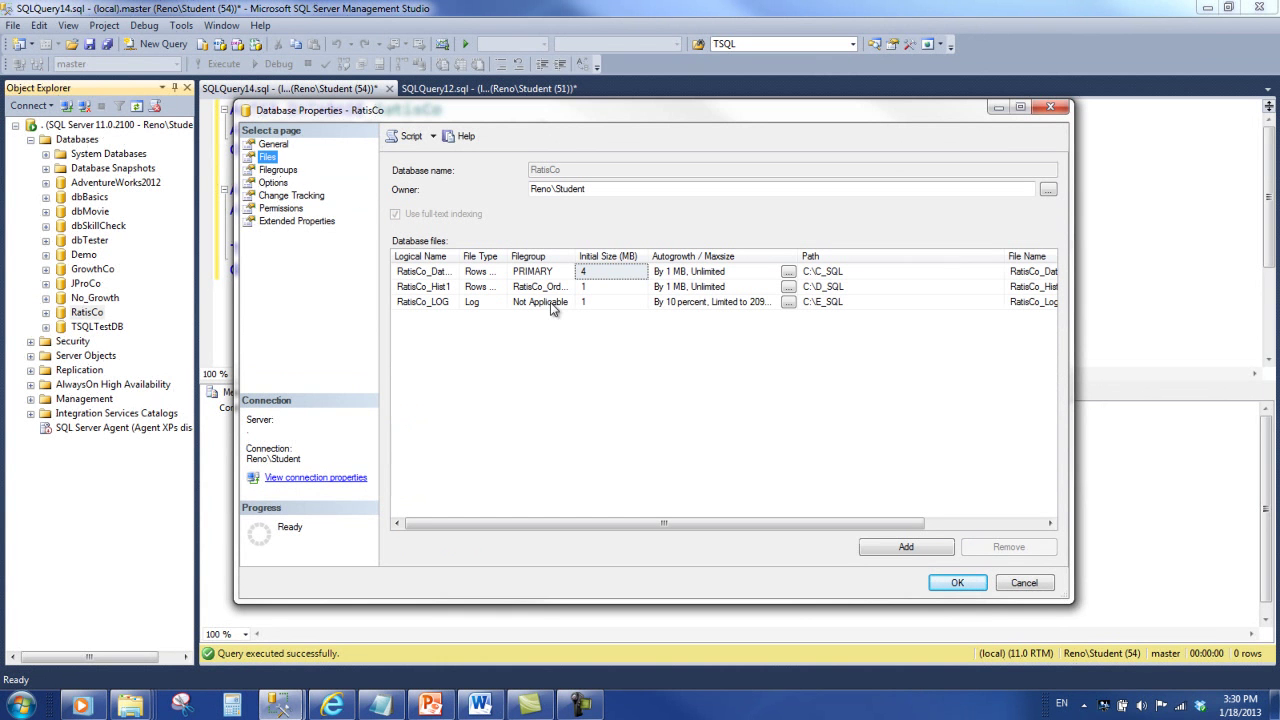
pyautogui.doubleClick(461, 256)
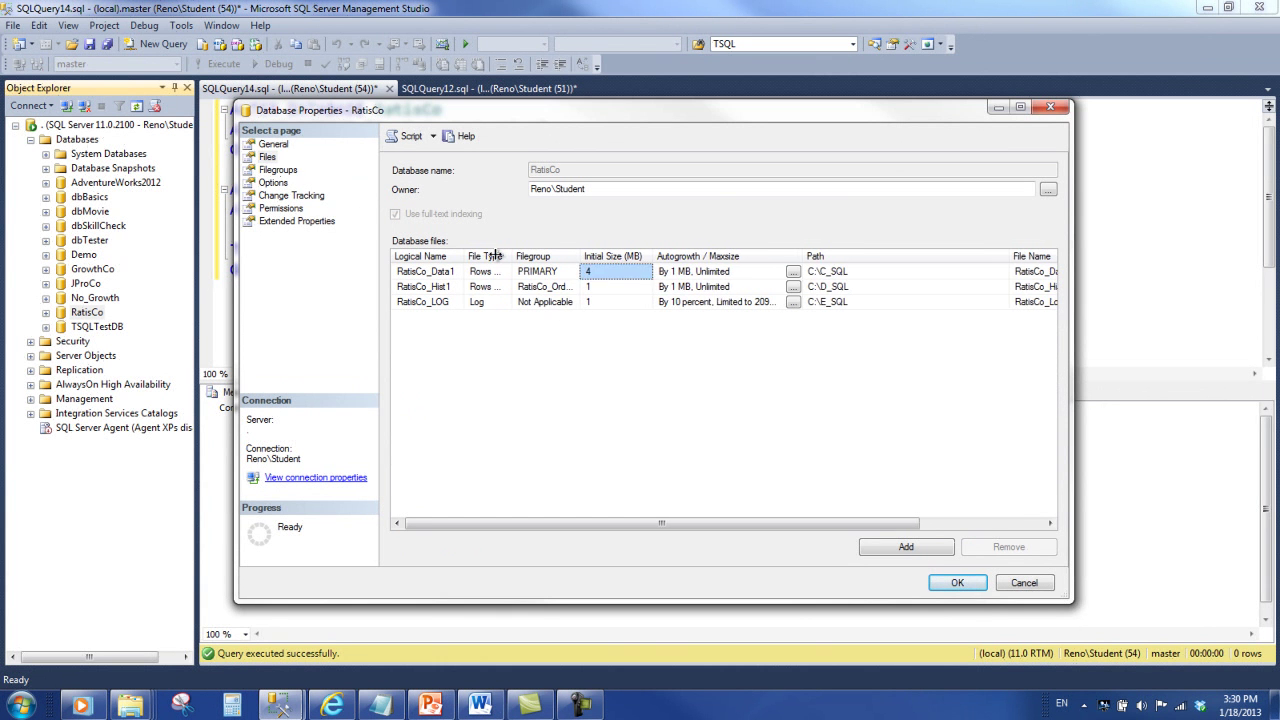
pyautogui.click(446, 287)
pyautogui.click(862, 289)
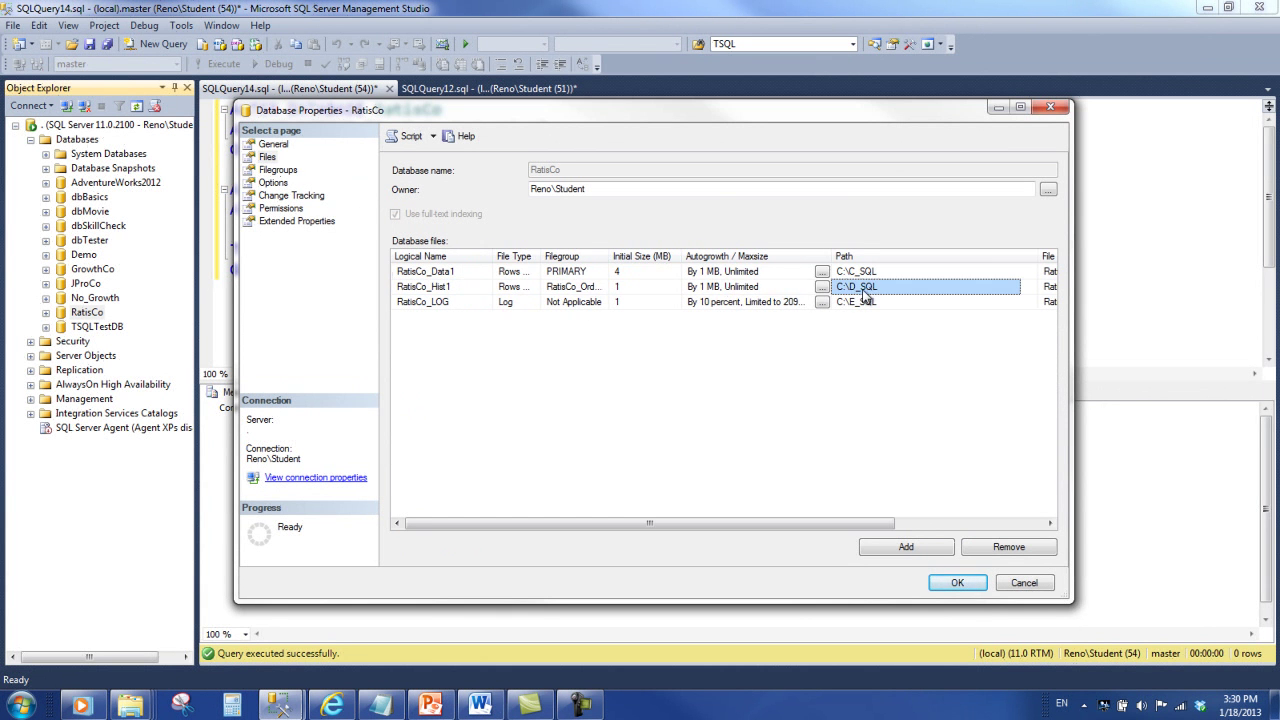
pyautogui.click(599, 285)
pyautogui.doubleClick(610, 257)
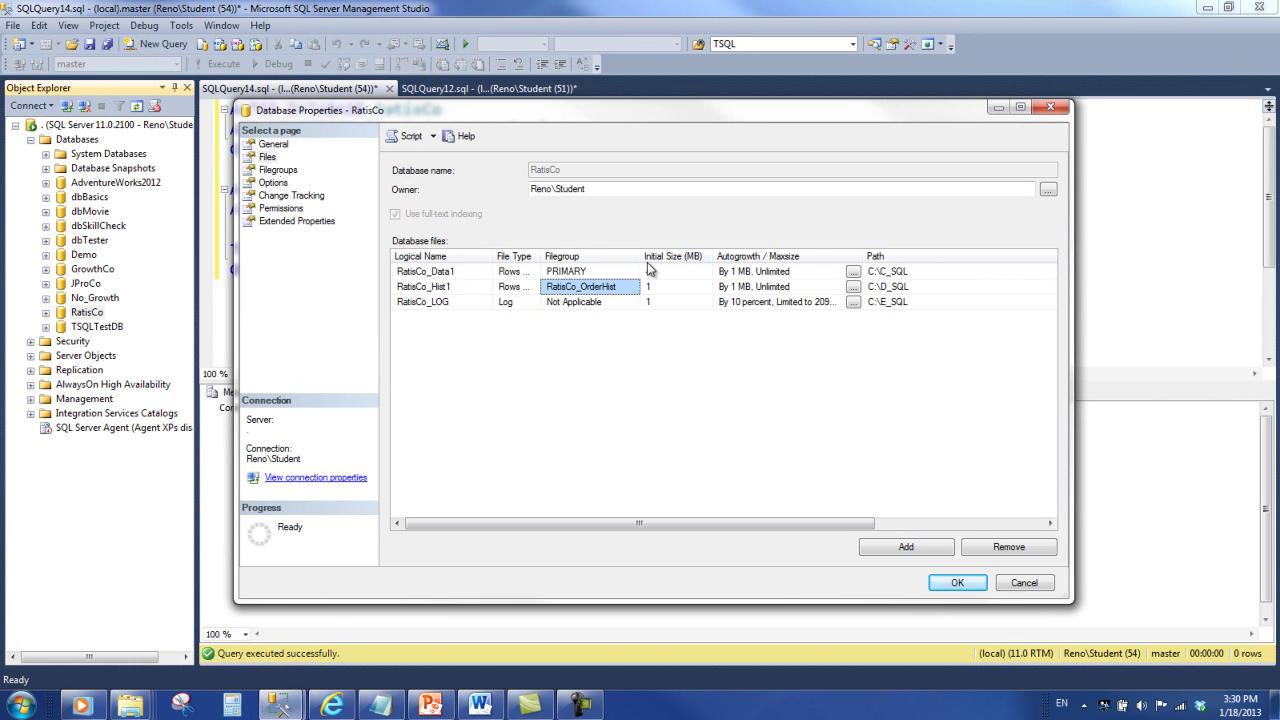
pyautogui.click(957, 583)
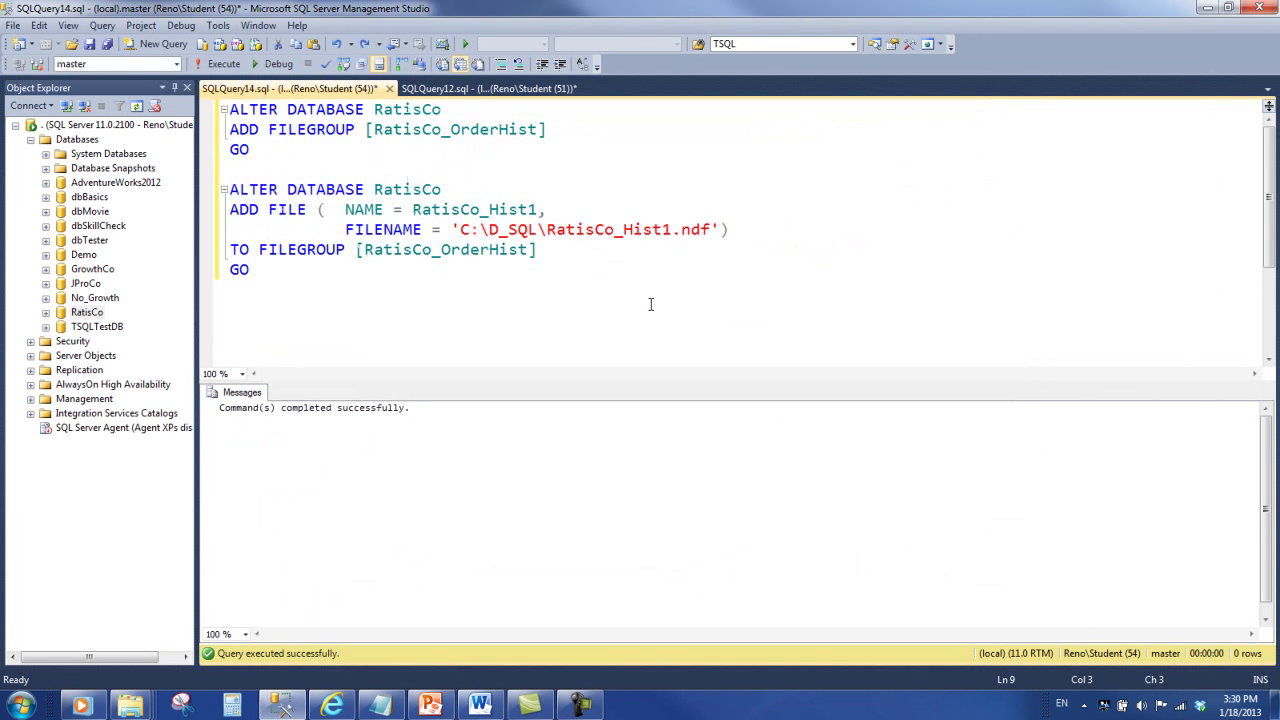
# Enlarge the query editor area and duplicate the complete ADD FILE batch below the original, leaving blank lines between them.
pyautogui.moveTo(633, 381); pyautogui.dragTo(633, 429)
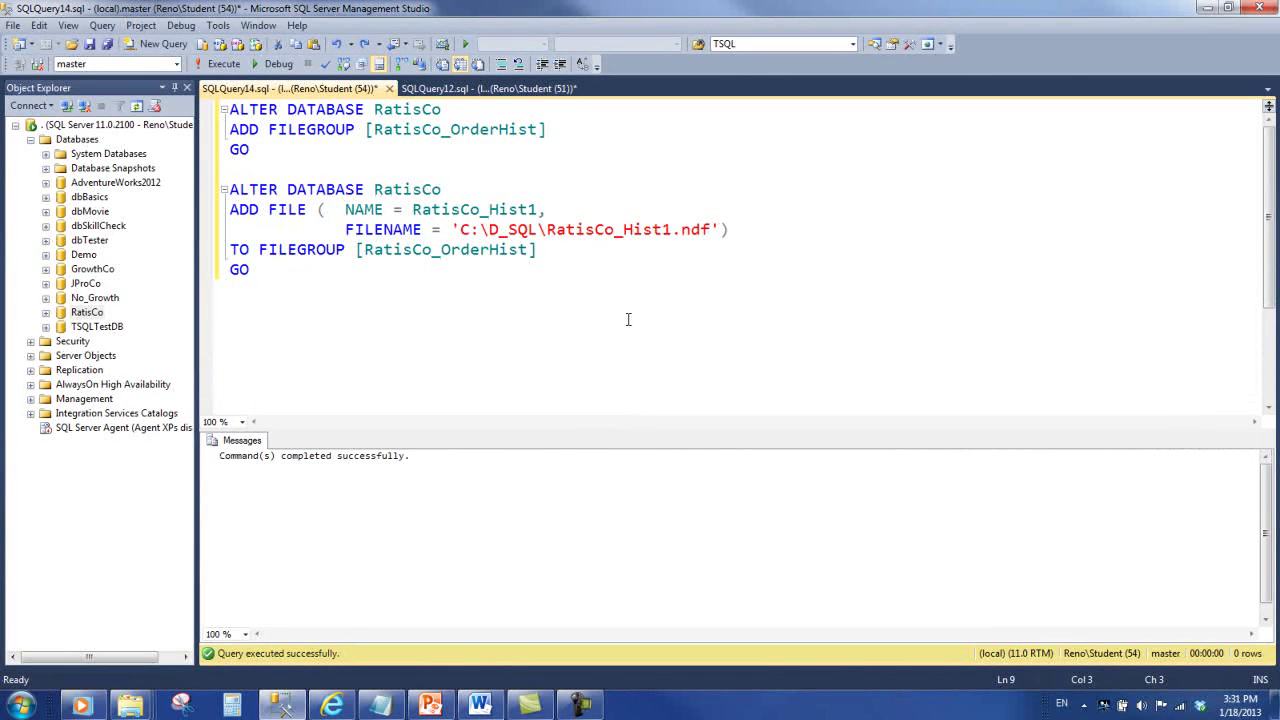
pyautogui.press('Return')
pyautogui.moveTo(328, 292); pyautogui.dragTo(222, 203)
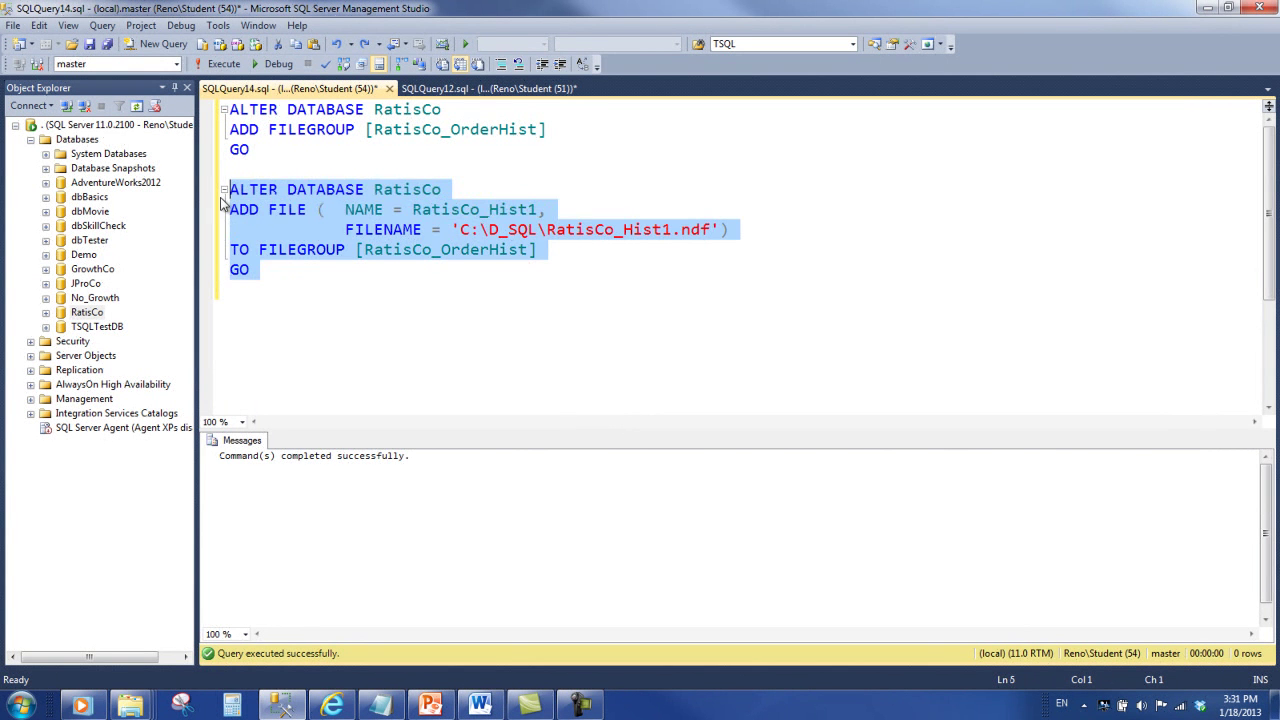
pyautogui.hotkey('ctrl', 'c')
pyautogui.click(304, 292)
pyautogui.press('Return')
pyautogui.press('Return')
pyautogui.hotkey('ctrl', 'v')
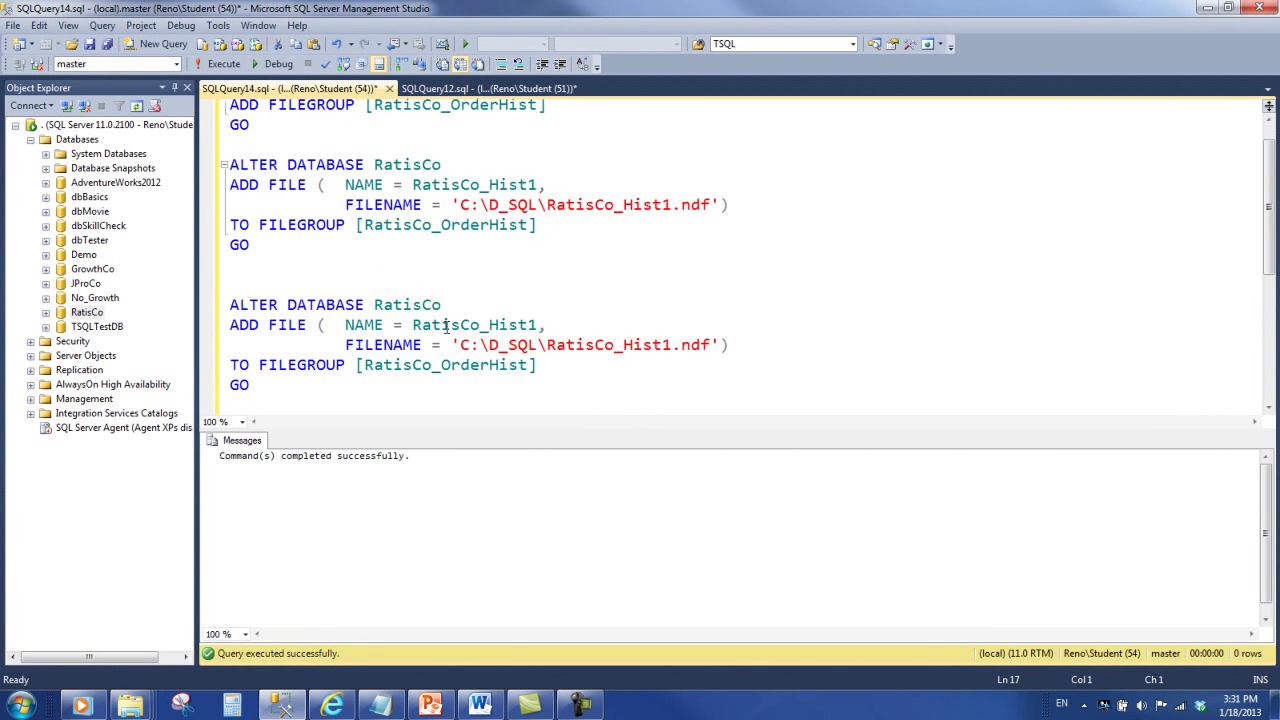
# Change the copied batch's NAME to RatisCo_Hist2 and its FILENAME to 'C:\D_SQL\RatisCo_Hist2.ndf', and execute only that batch.
pyautogui.hotkey('shift', 'Left')
pyautogui.write('2')
pyautogui.hotkey('shift', 'Left')
pyautogui.write('2')
pyautogui.moveTo(258, 385); pyautogui.dragTo(229, 304)
pyautogui.click(218, 63)
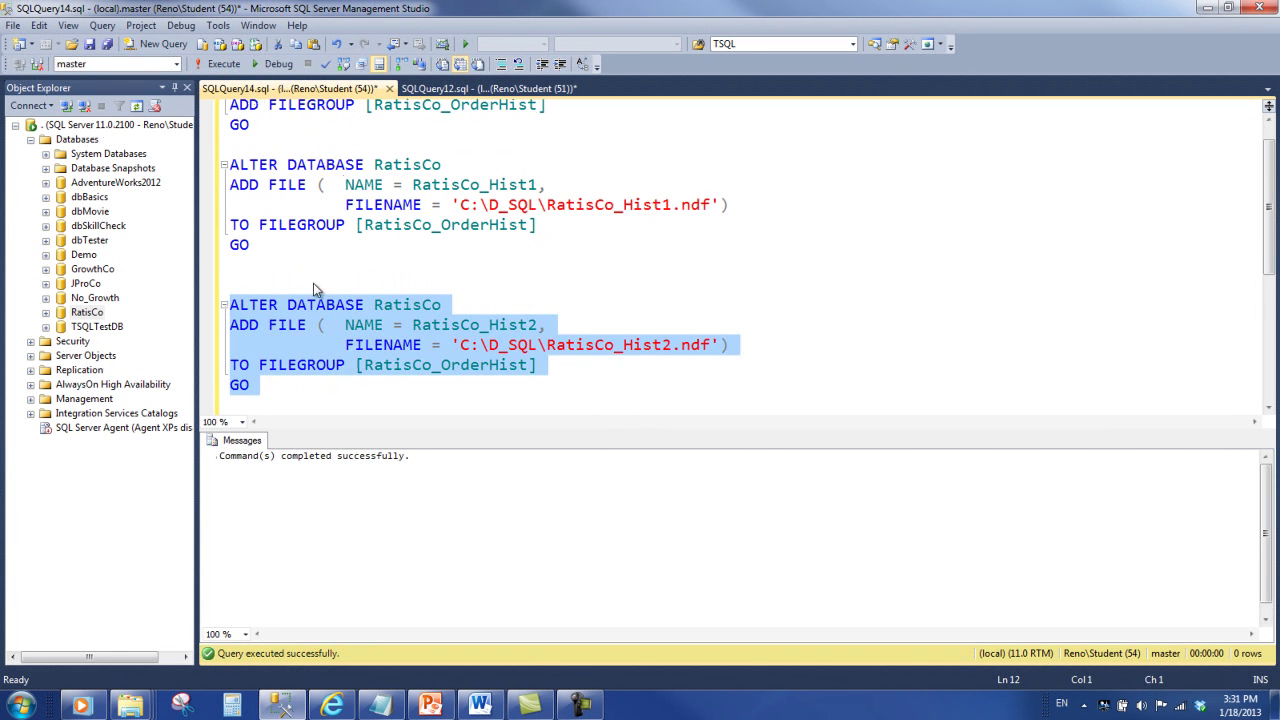
# Reopen RatisCo's database properties and check how many files the RatisCo_OrderHist filegroup holds.
pyautogui.rightClick(84, 315)
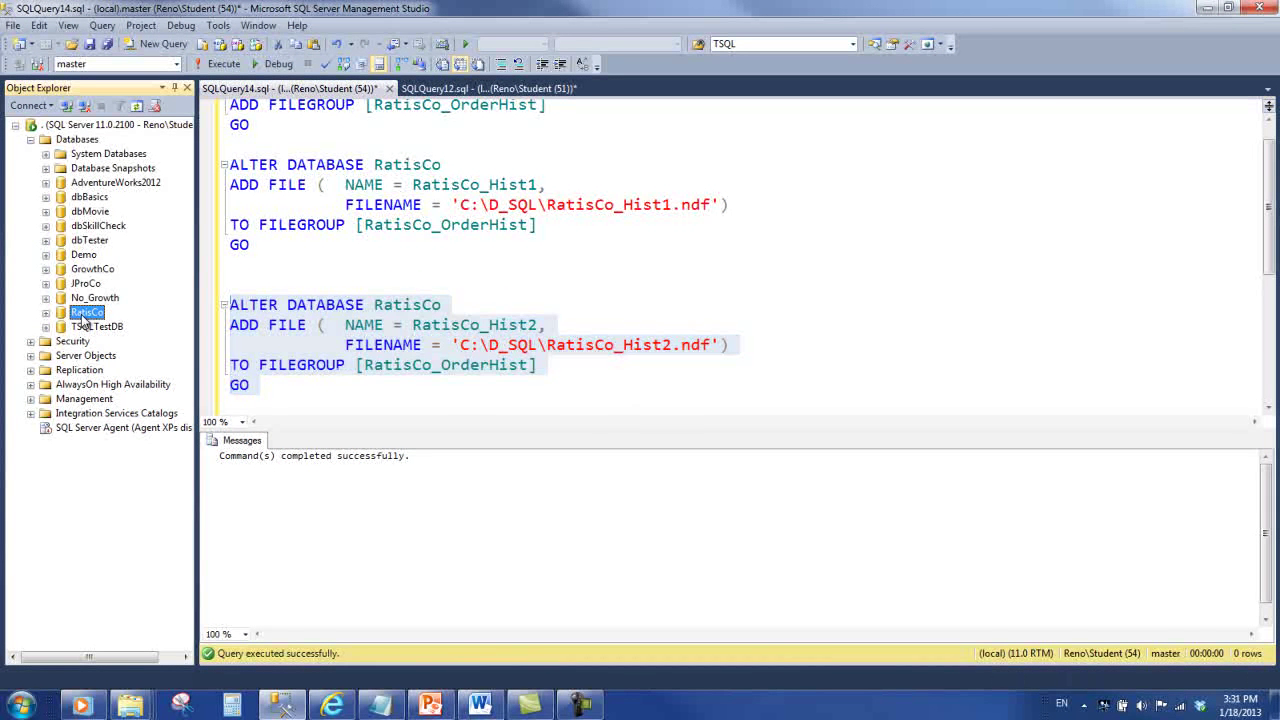
pyautogui.click(126, 552)
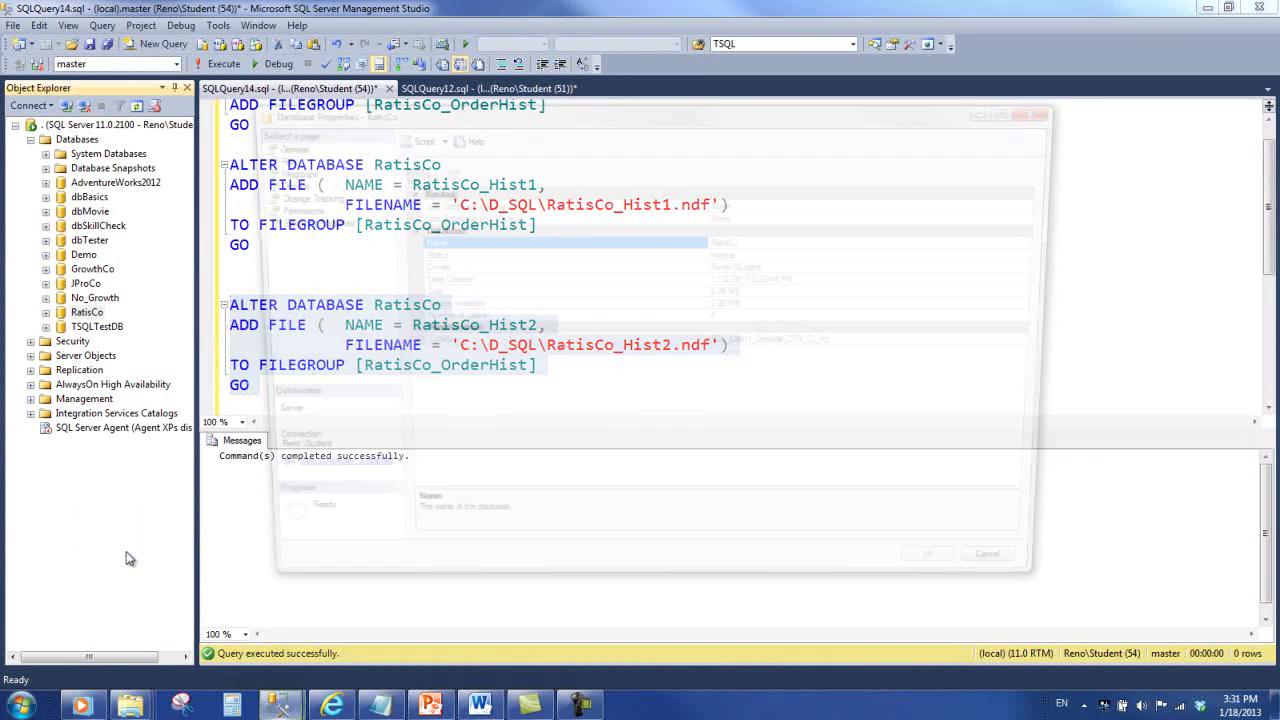
pyautogui.click(290, 170)
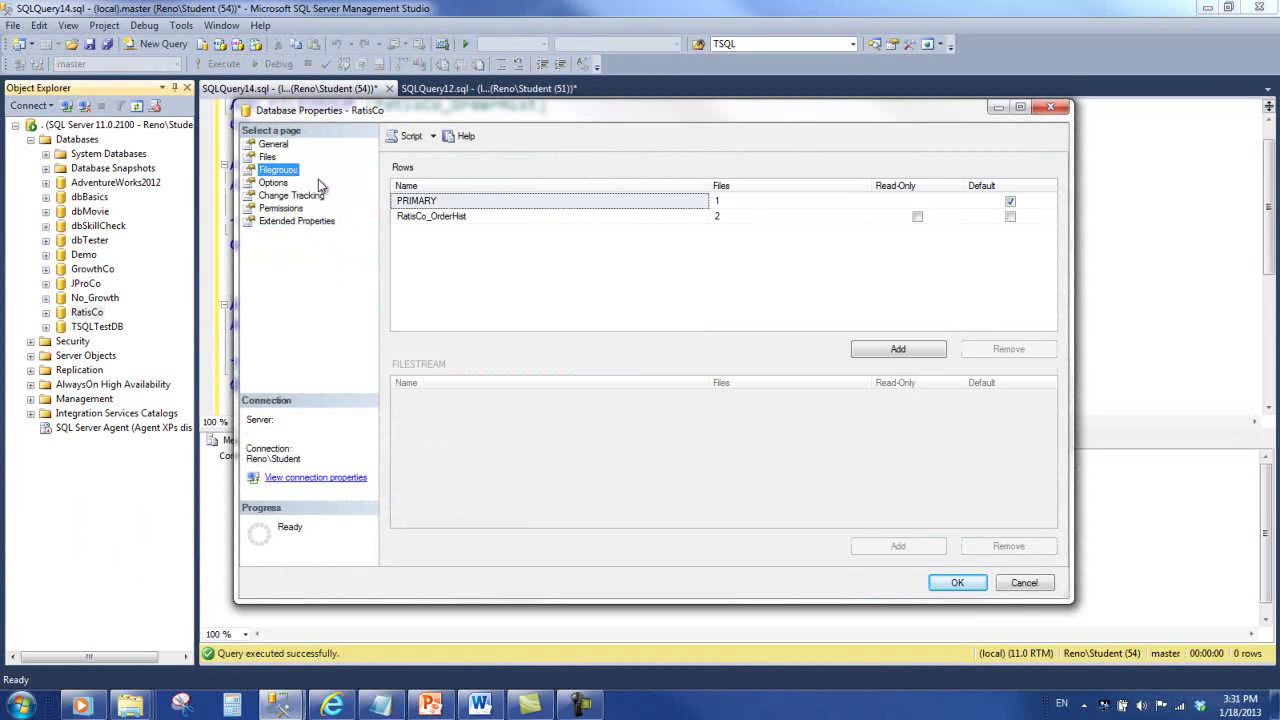
pyautogui.click(718, 220)
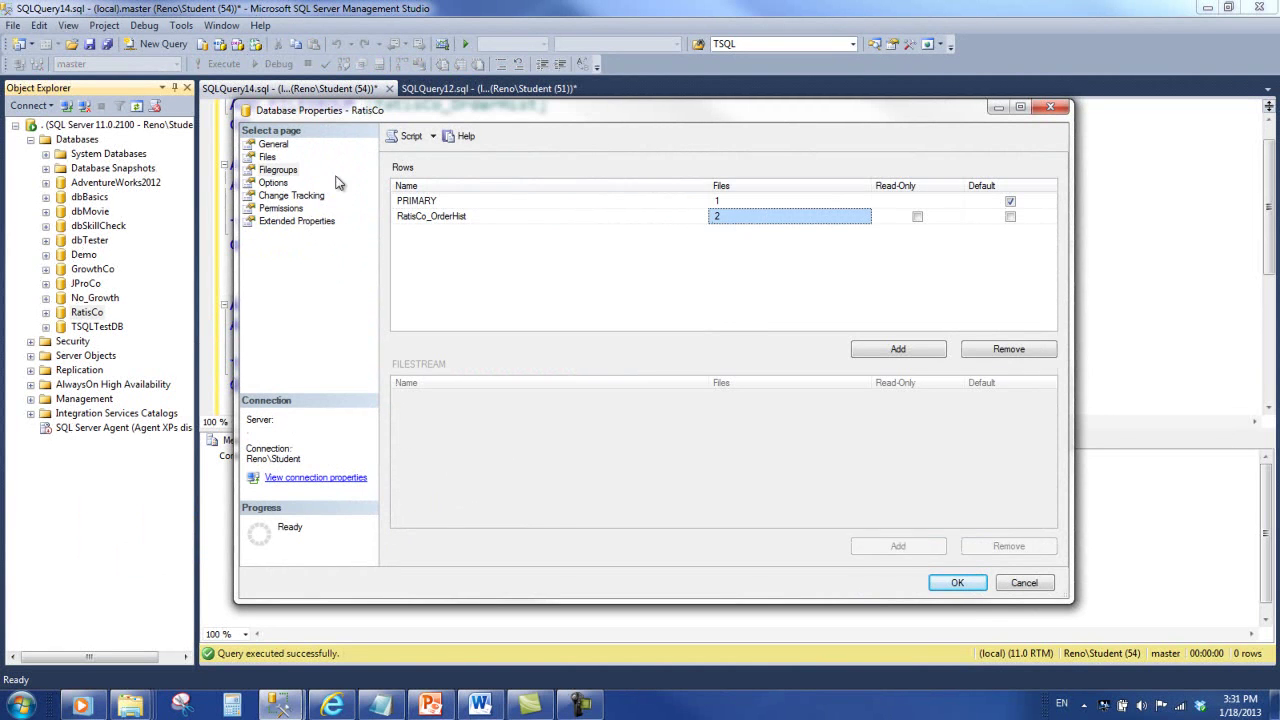
# Compare the filegroups and paths of RatisCo_Hist1 and RatisCo_Hist2 in the database file list, and return to the query.
pyautogui.click(267, 157)
pyautogui.click(443, 290)
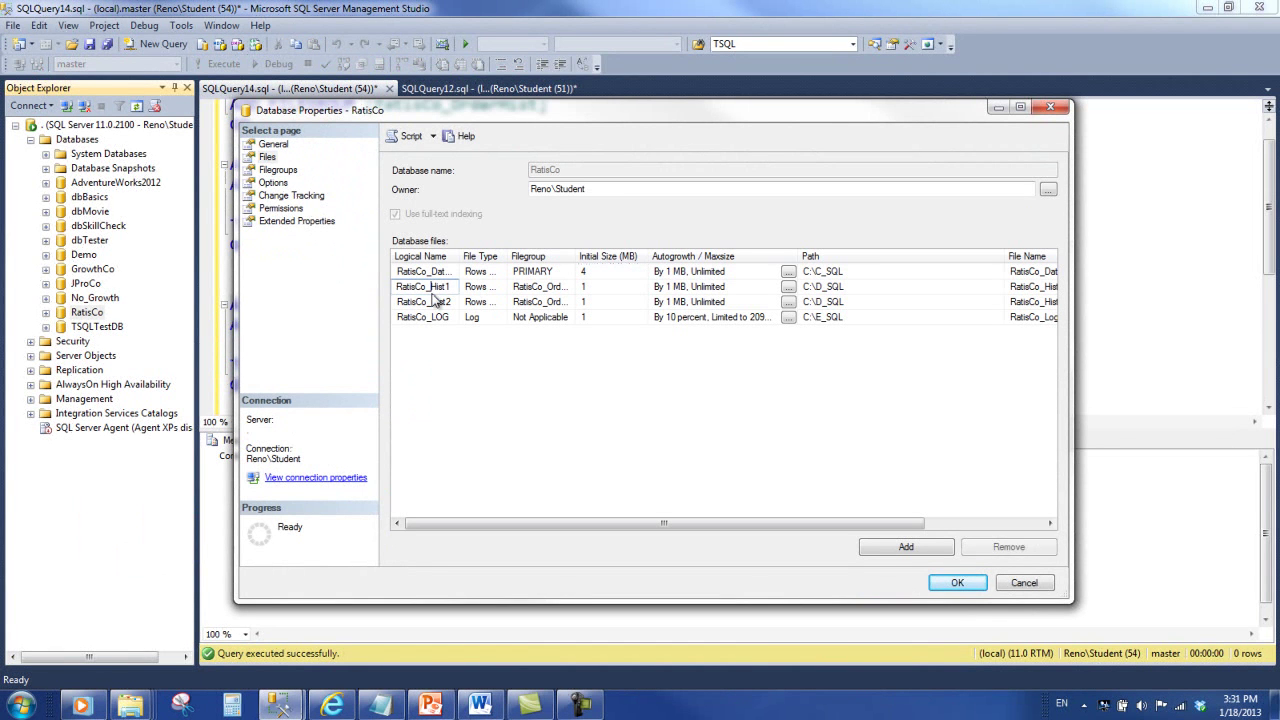
pyautogui.click(548, 289)
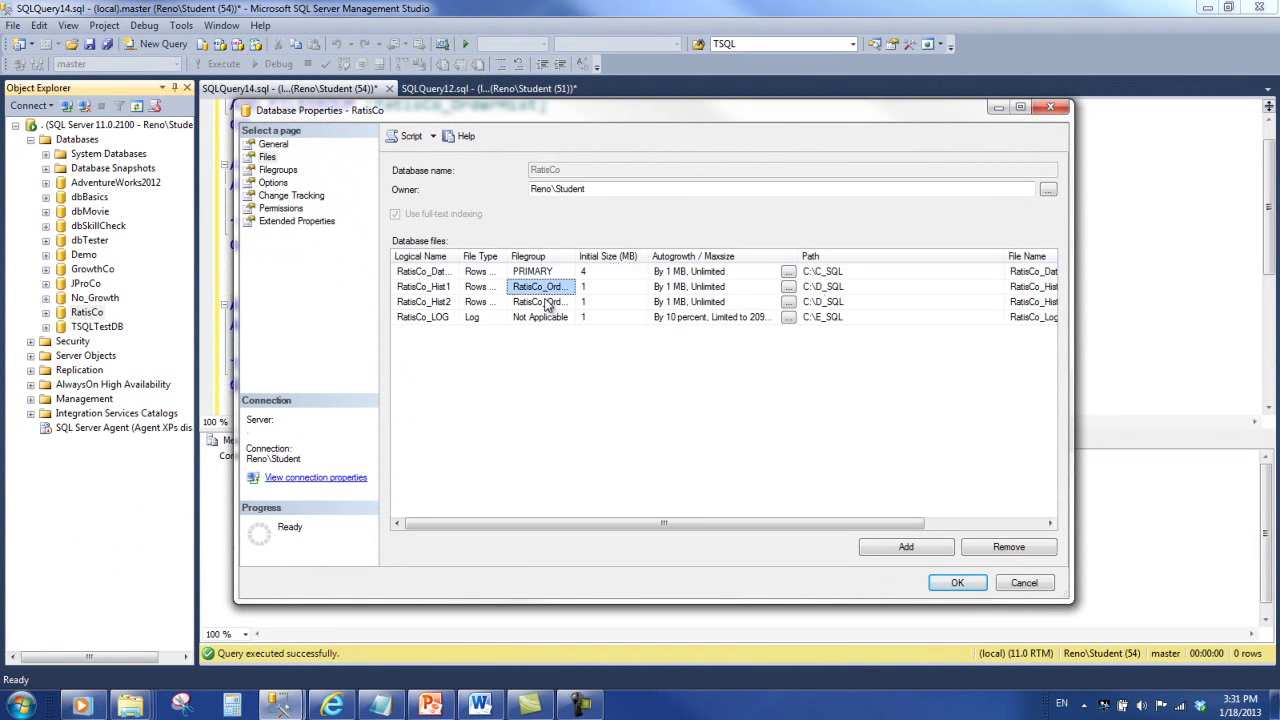
pyautogui.click(547, 304)
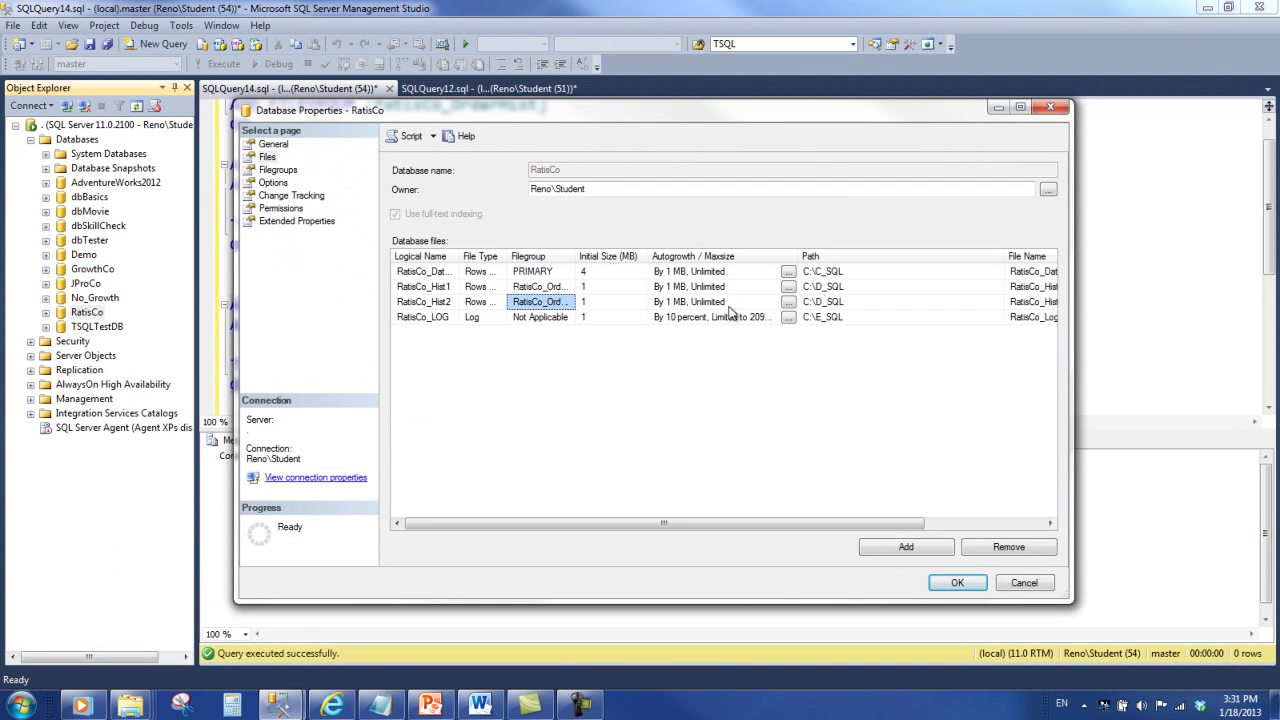
pyautogui.click(843, 288)
pyautogui.click(840, 303)
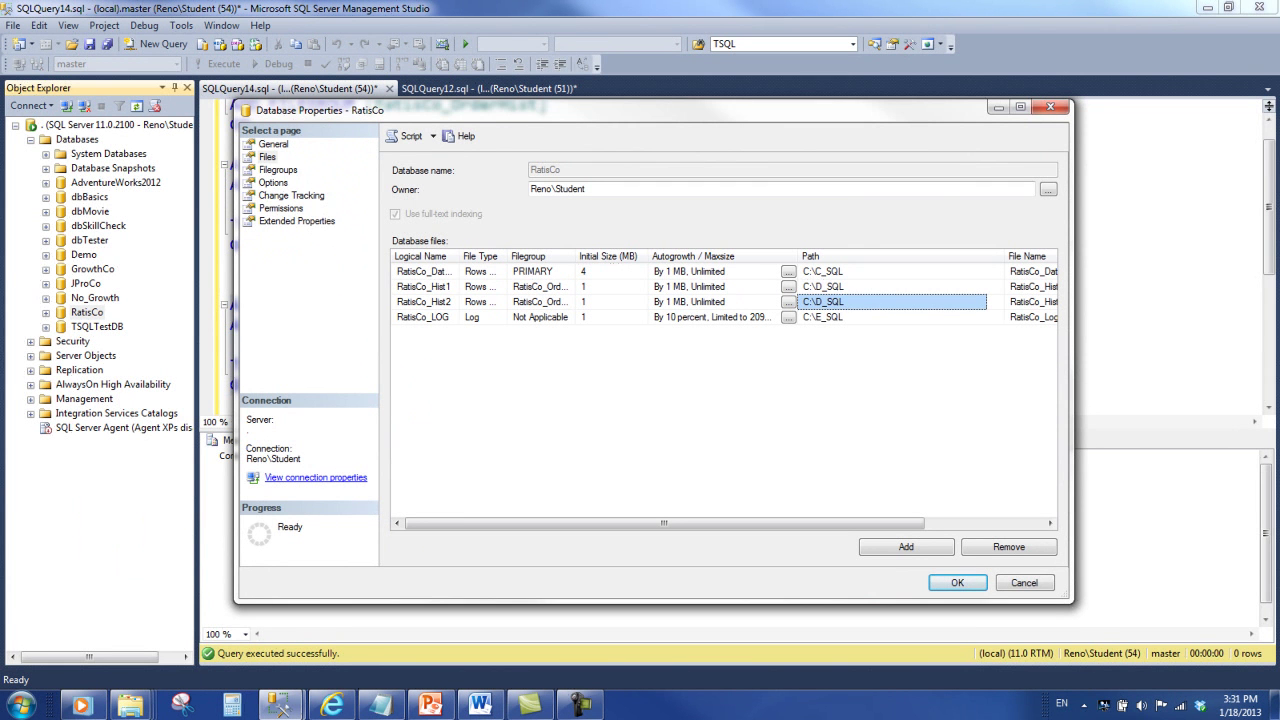
pyautogui.click(960, 583)
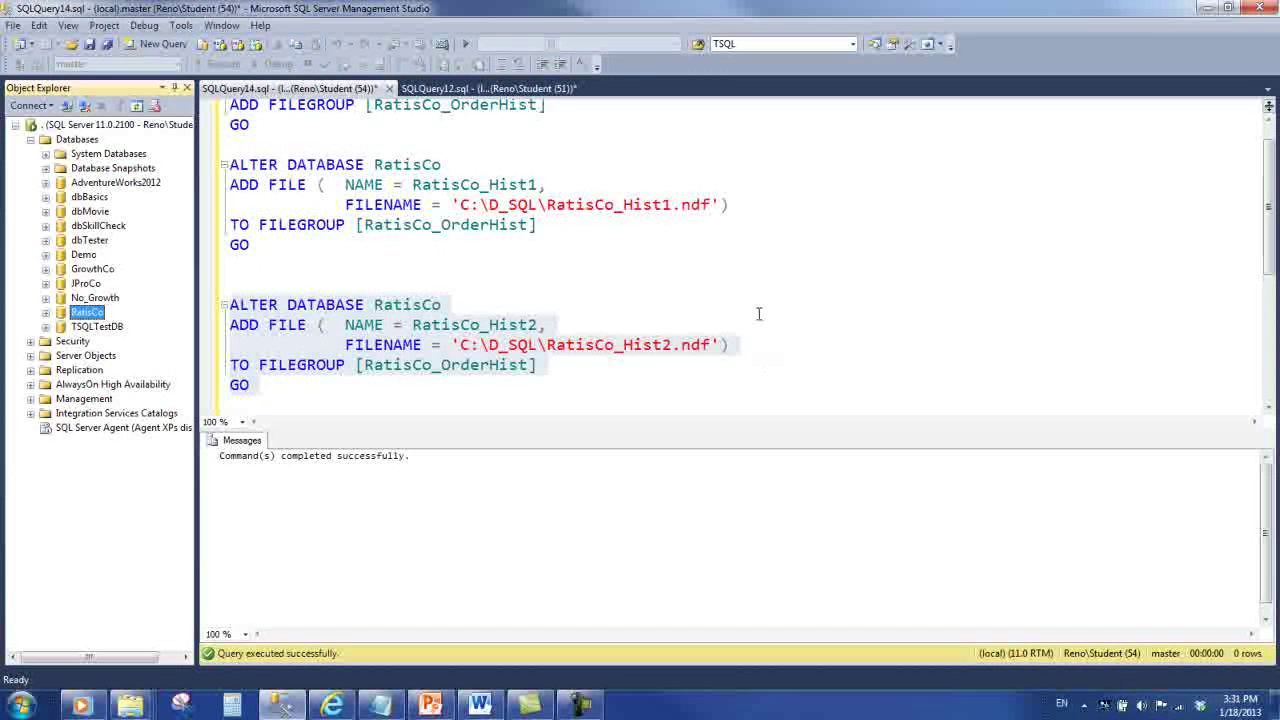
pyautogui.click(758, 314)
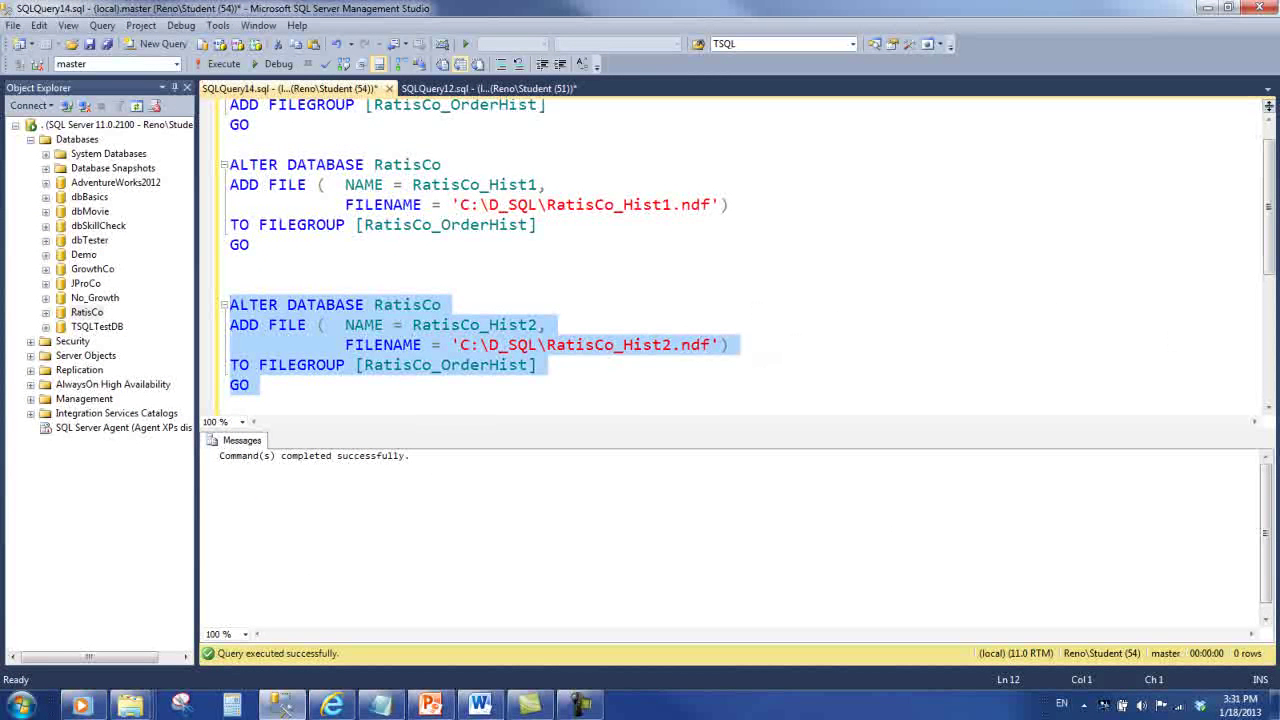